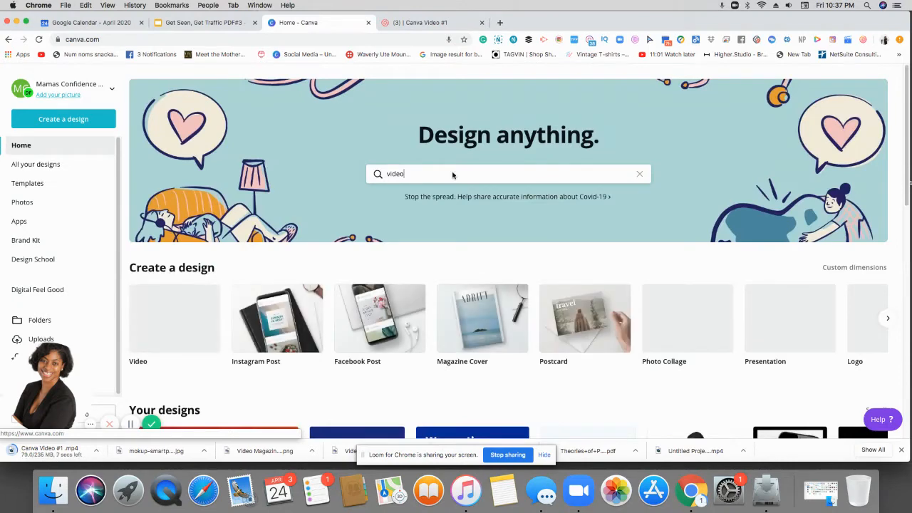
Replace the design search term with "face" and choose the suggested Facebook Post format
left_click_drag(453, 171, 354, 167)
key("BackSpace")
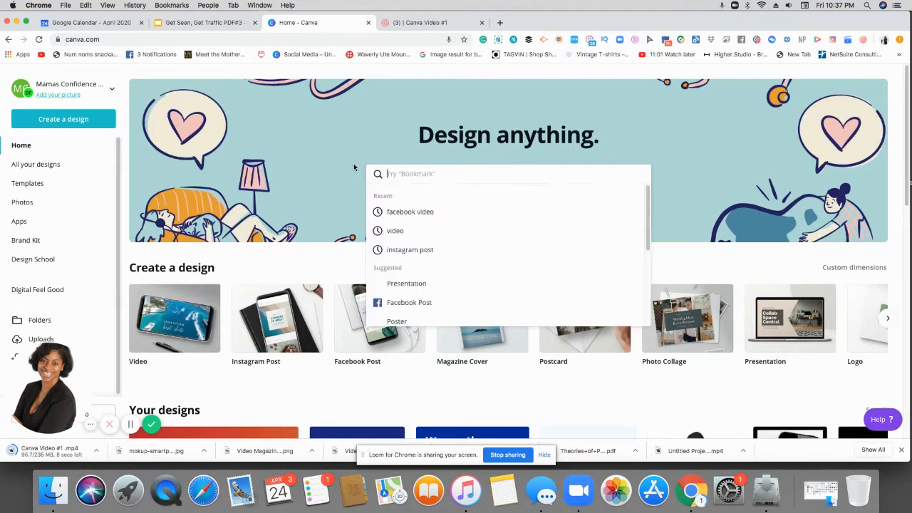
type("f")
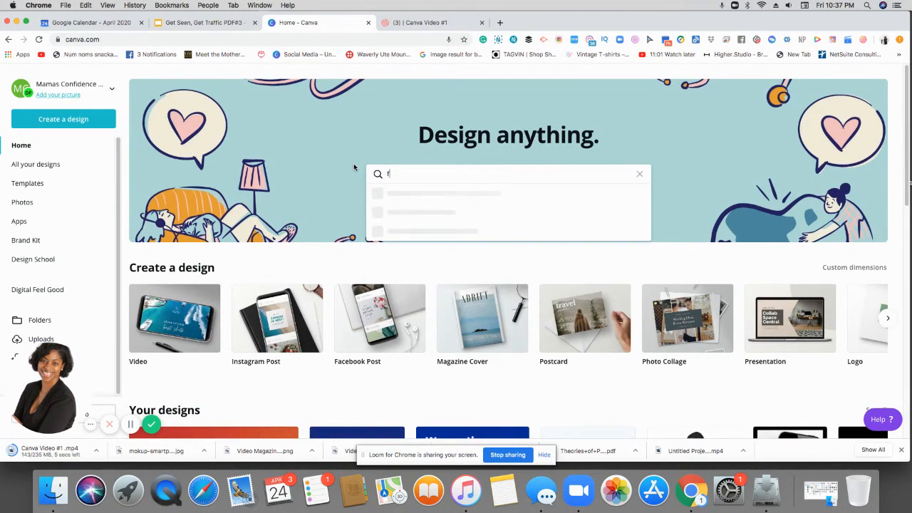
type("c")
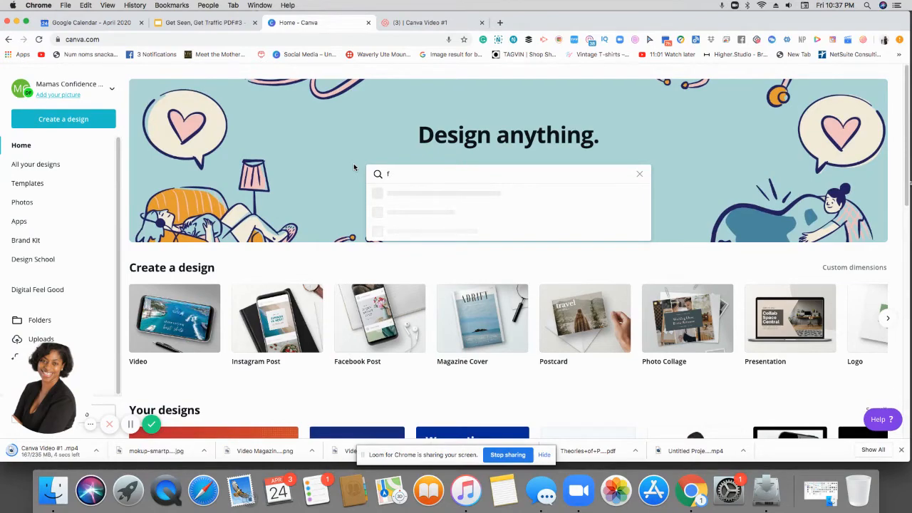
type("ac")
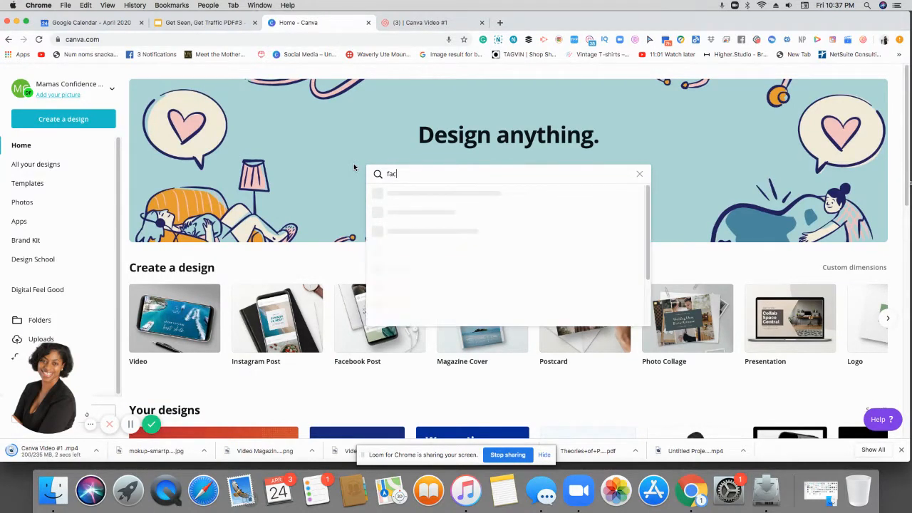
type("e")
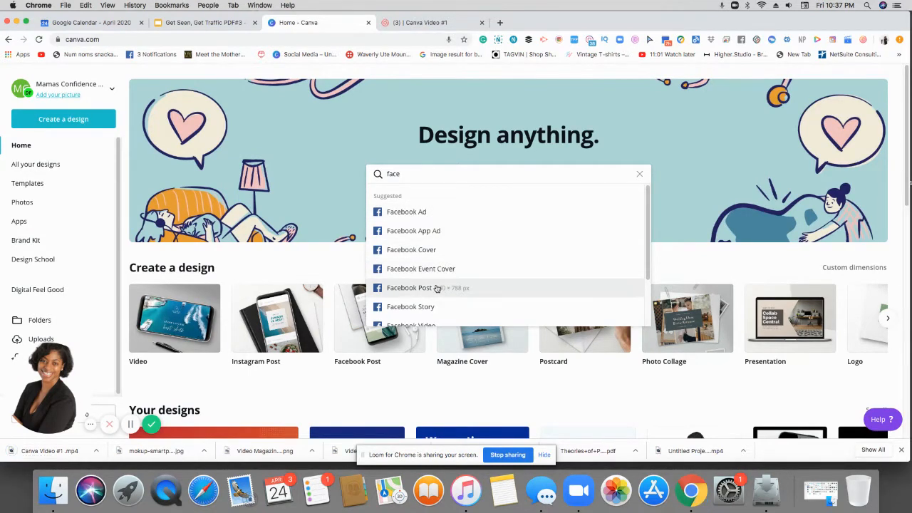
left_click(438, 288)
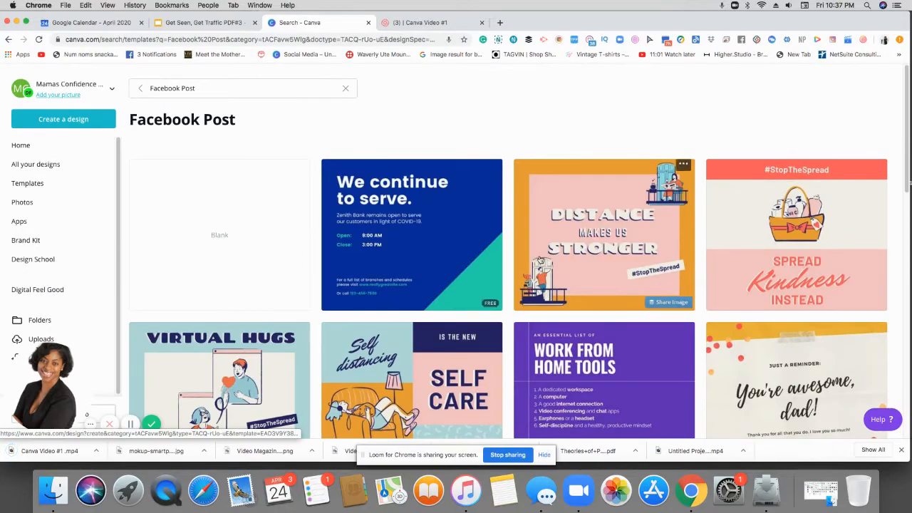
Browse the Facebook Post templates and open the "Happy Mom's Day!" template with the flower vase for editing
scroll(529, 258, "down", 2)
scroll(529, 258, "down", 10)
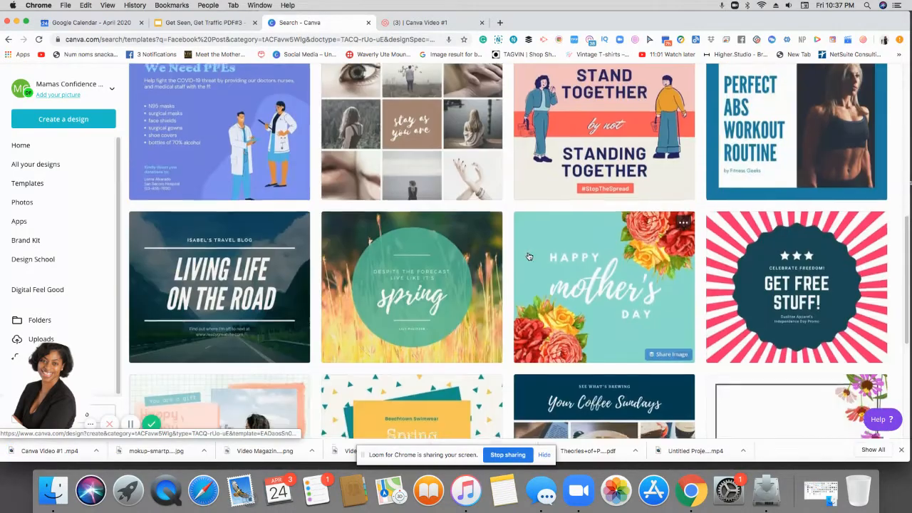
scroll(529, 258, "down", 10)
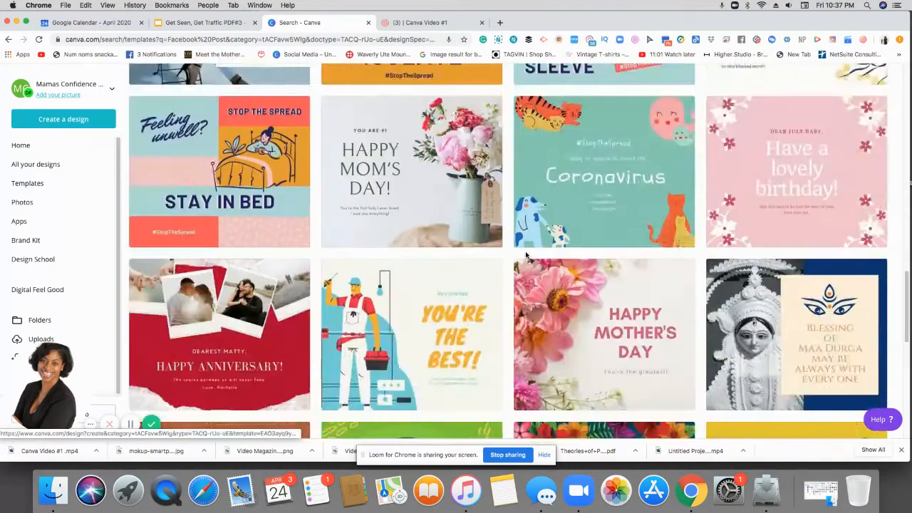
scroll(526, 256, "down", 8)
scroll(526, 256, "up", 5)
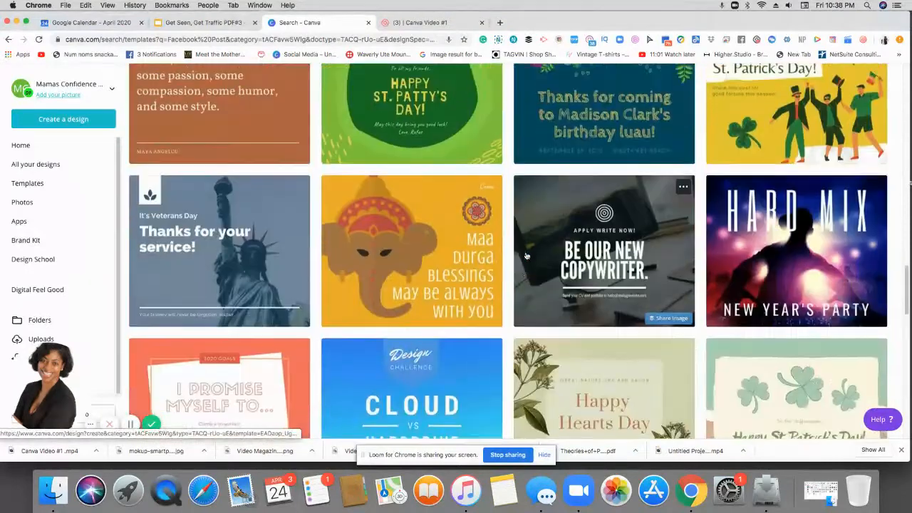
scroll(526, 255, "down", 1)
scroll(526, 256, "up", 6)
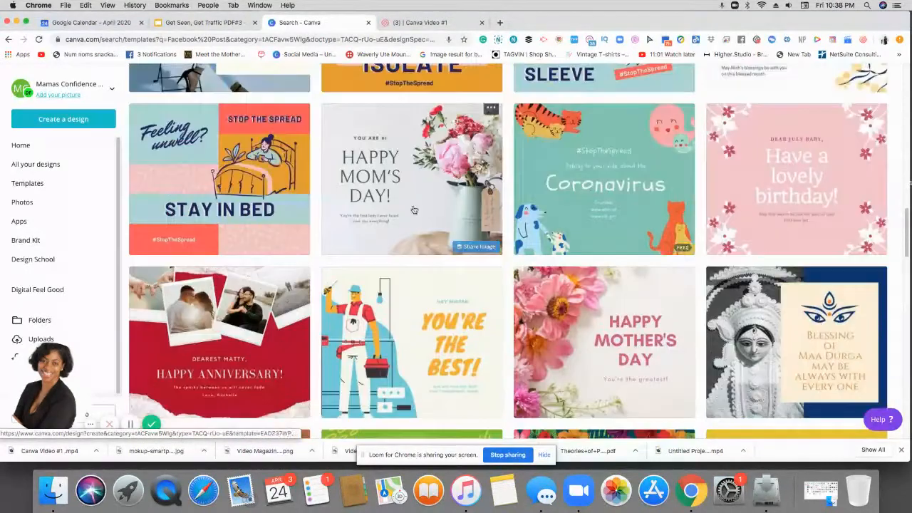
left_click(408, 188)
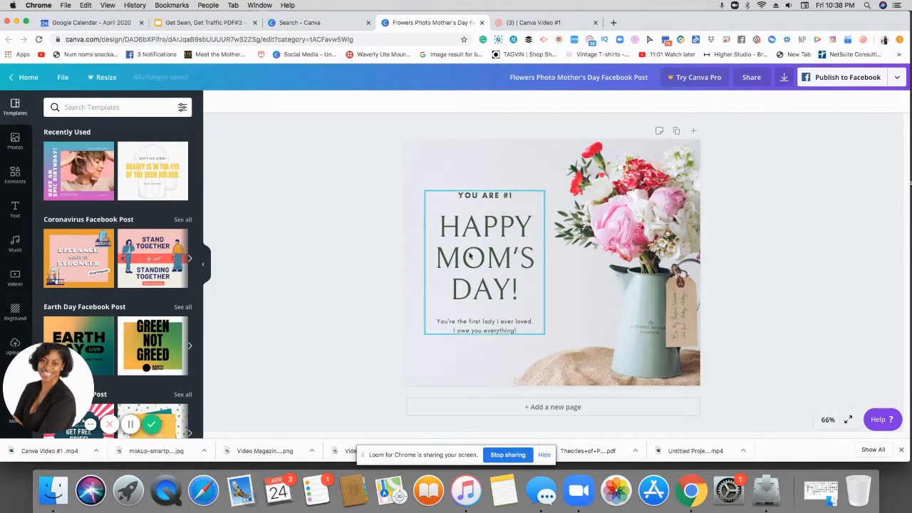
Look through the themed Facebook Post template categories and the full list of templates beneath them
scroll(116, 275, "down", 5)
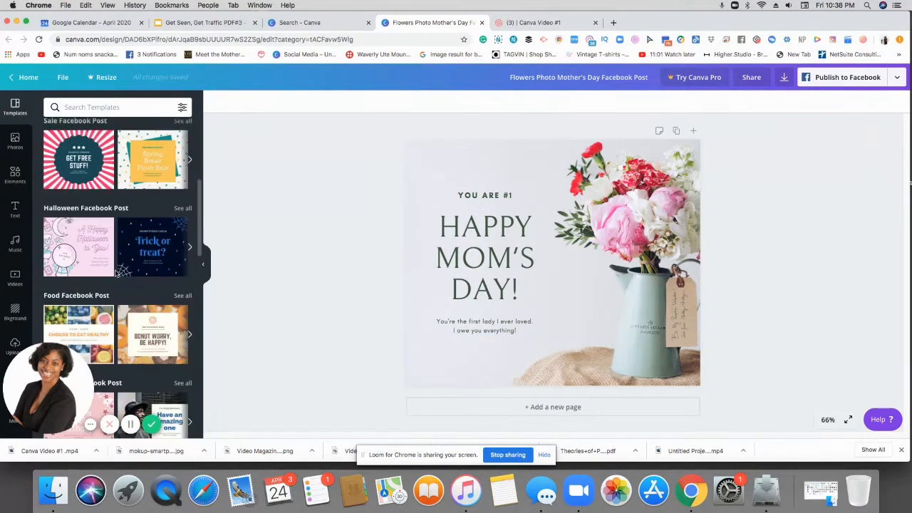
scroll(117, 275, "down", 5)
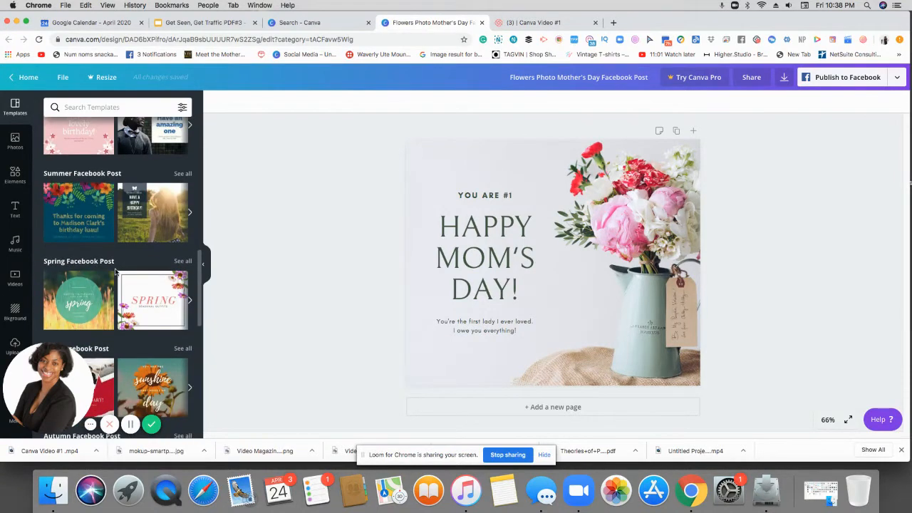
scroll(117, 271, "down", 2)
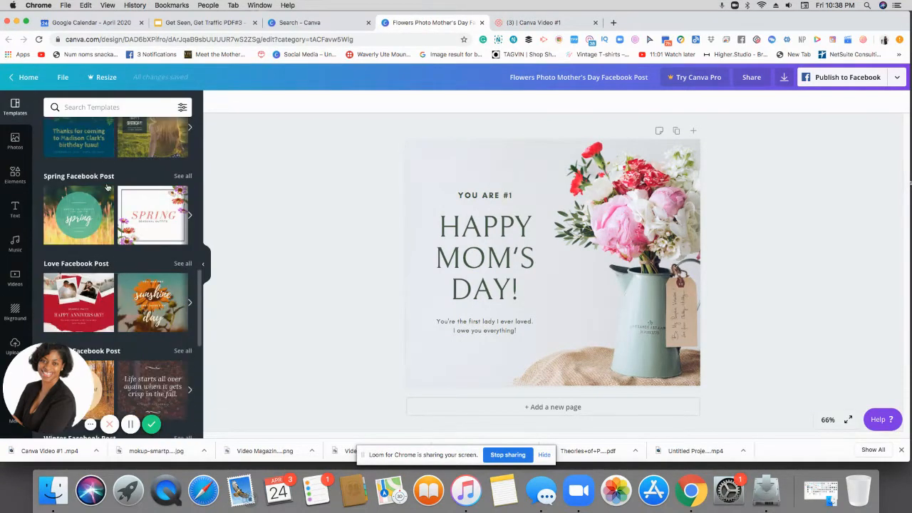
scroll(107, 187, "down", 1)
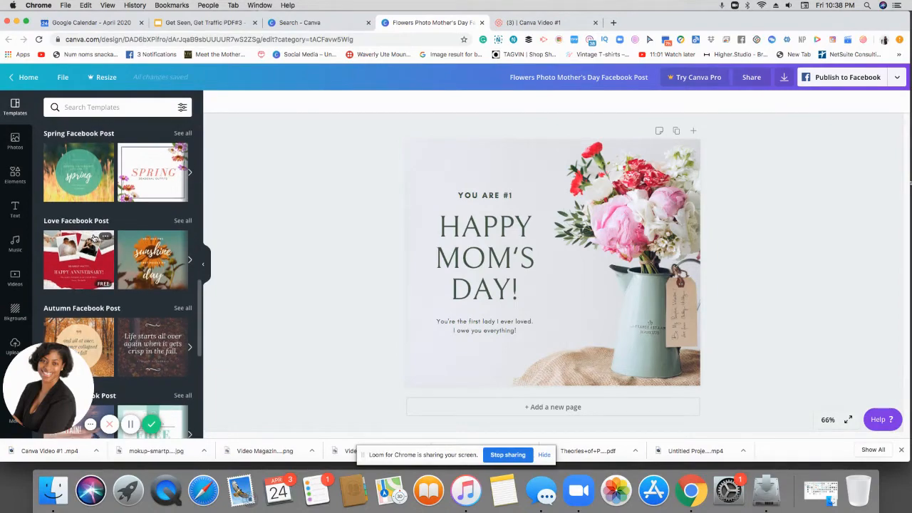
scroll(89, 238, "down", 2)
scroll(95, 238, "down", 5)
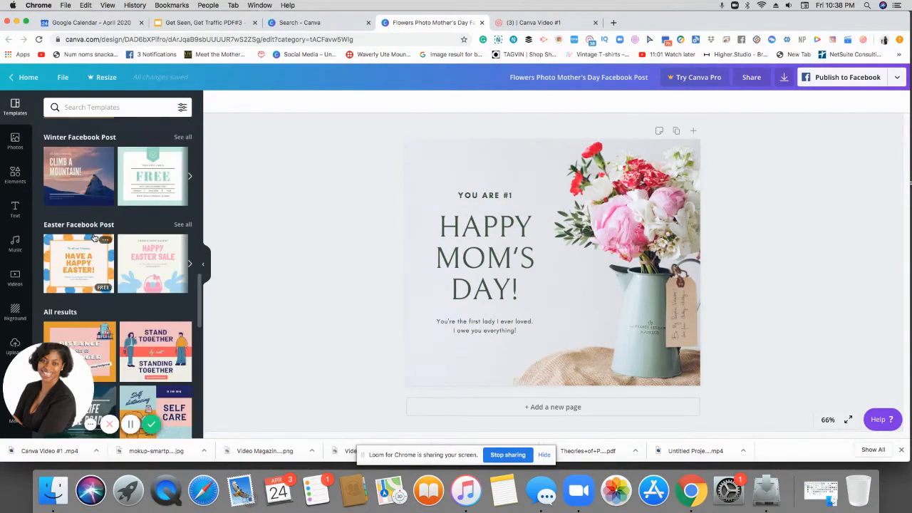
scroll(95, 238, "down", 10)
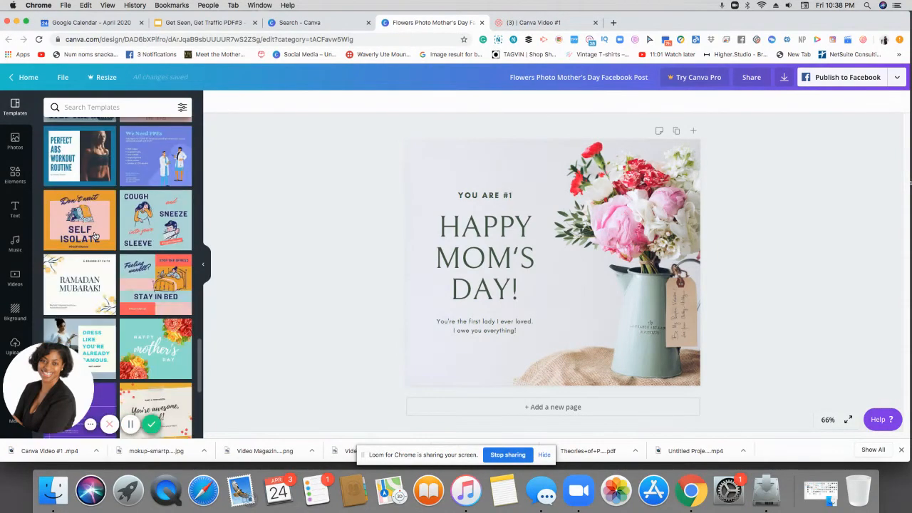
scroll(94, 236, "down", 5)
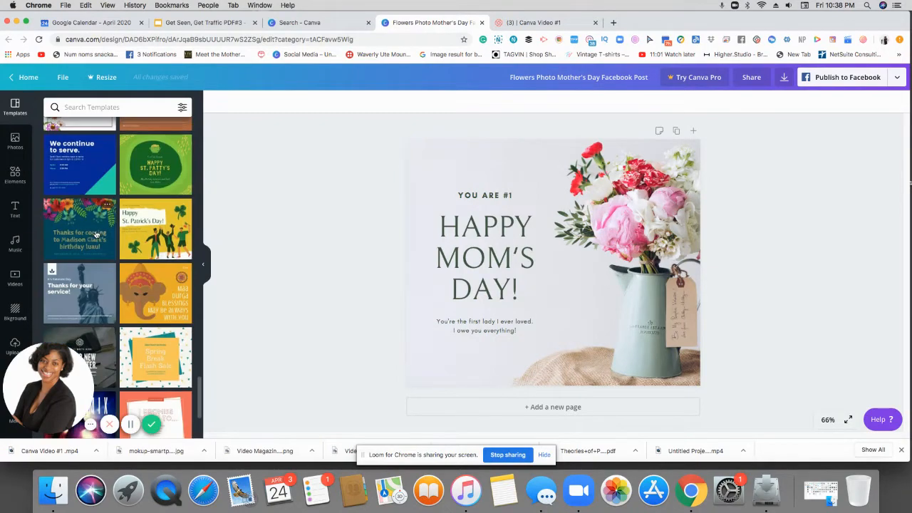
Search the templates for "mothers day"
left_click(142, 107)
type("mothers")
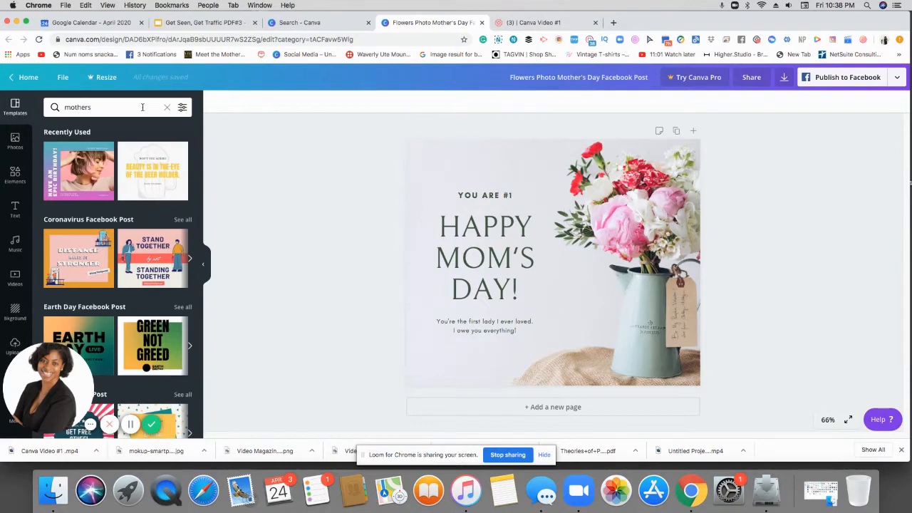
type(" day")
key("Return")
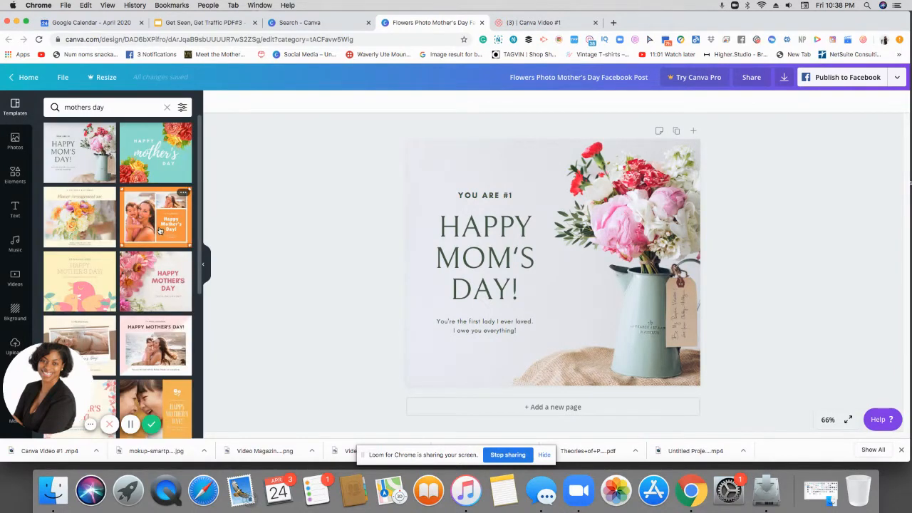
Apply the white "Happy Mother's Day!" template with the photo of a mother and baby to the page
scroll(160, 228, "down", 5)
scroll(159, 223, "down", 4)
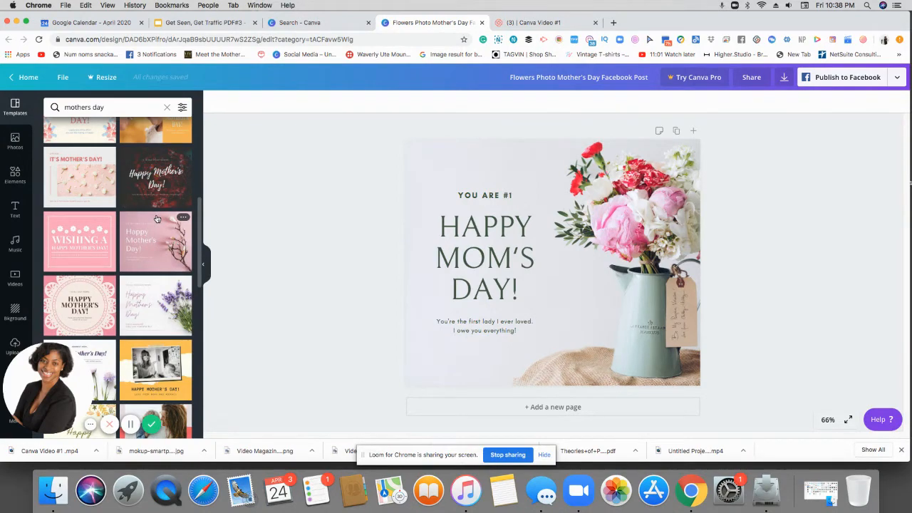
scroll(156, 219, "down", 10)
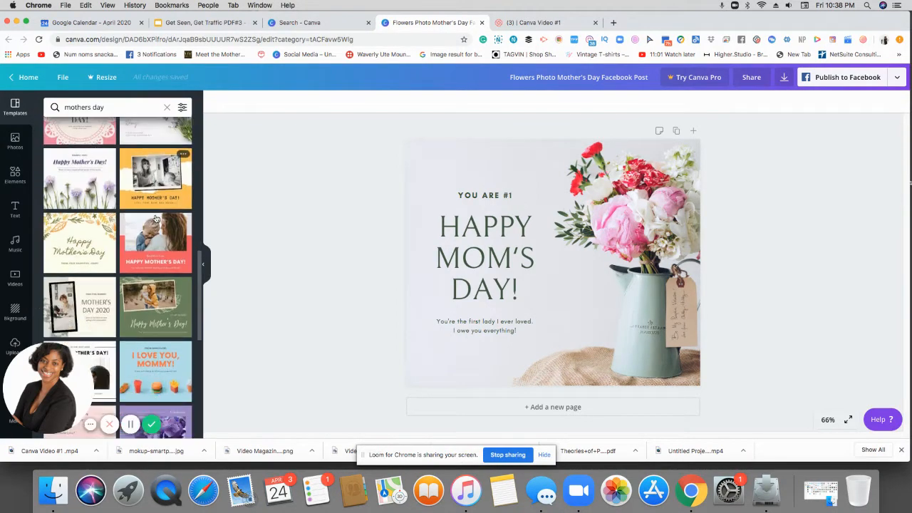
scroll(156, 219, "down", 3)
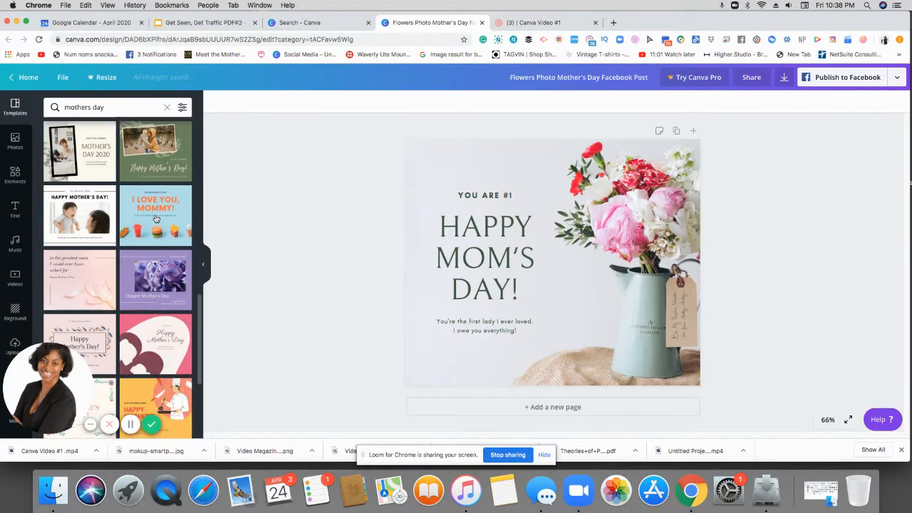
scroll(93, 213, "down", 2)
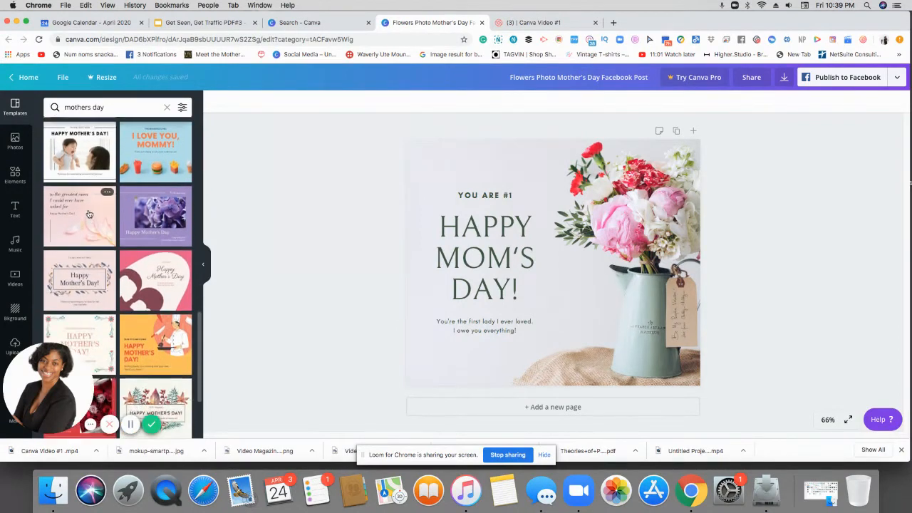
left_click(82, 164)
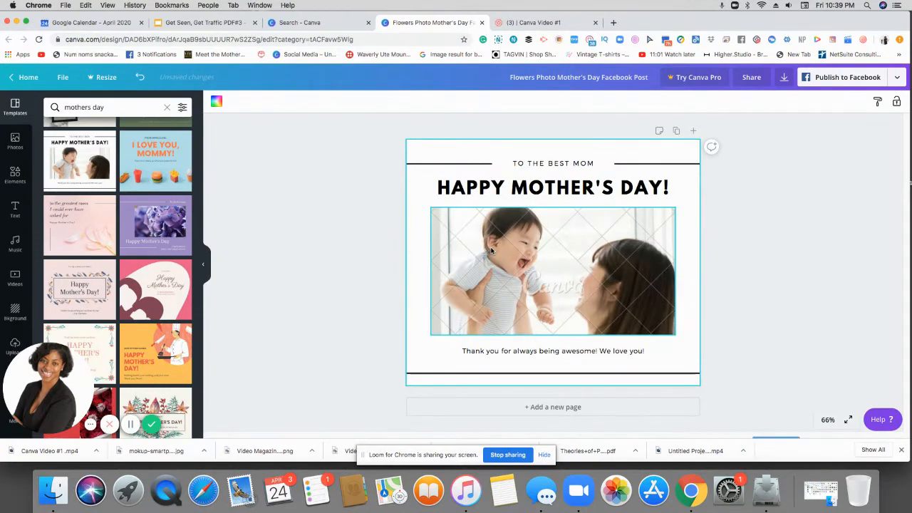
Replace the template's mother-and-baby photo with the uploaded selfie of the masked woman and the girl in pink
left_click(597, 272)
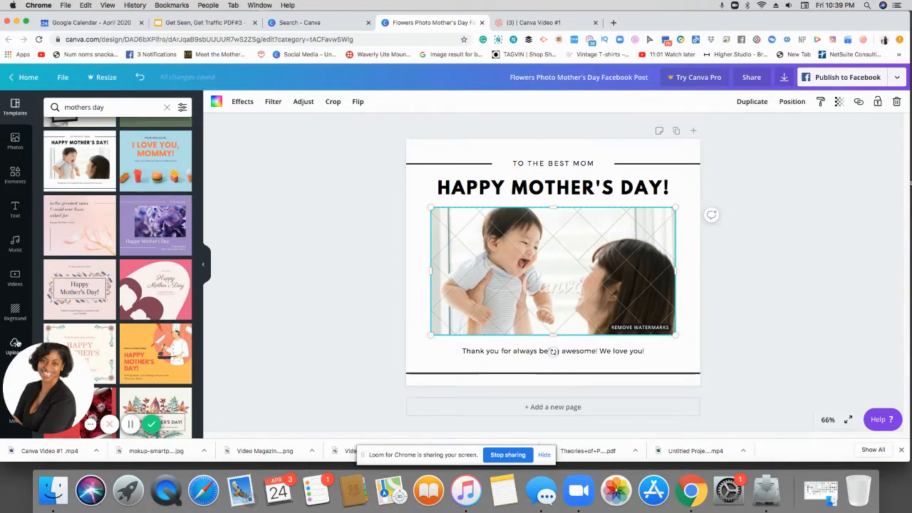
left_click(15, 343)
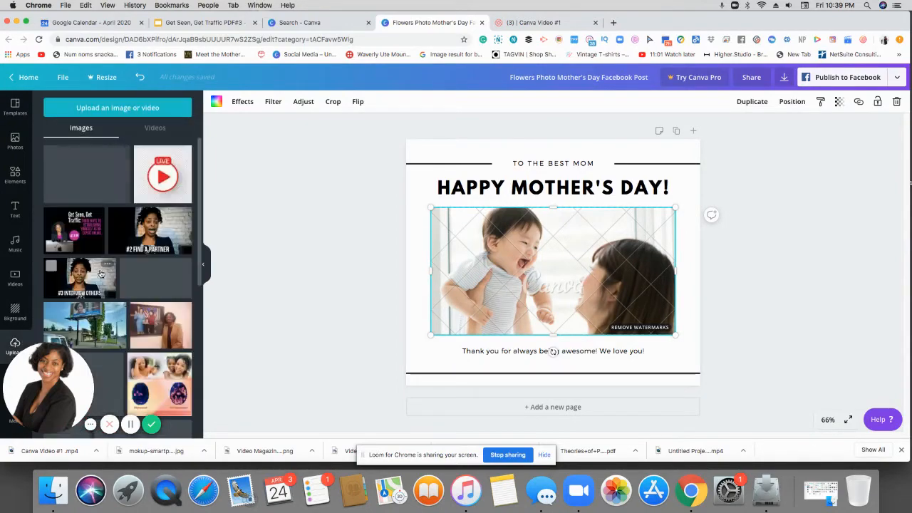
scroll(99, 268, "down", 10)
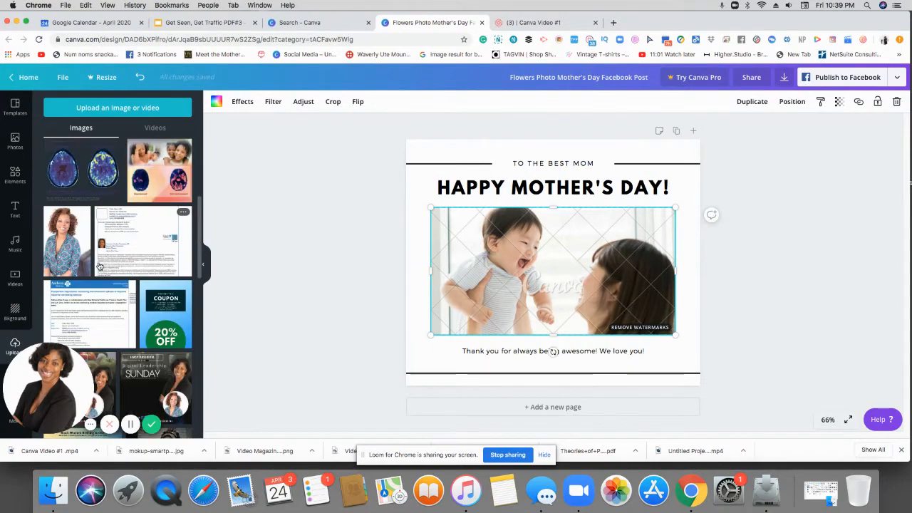
scroll(99, 265, "down", 5)
scroll(89, 214, "up", 3)
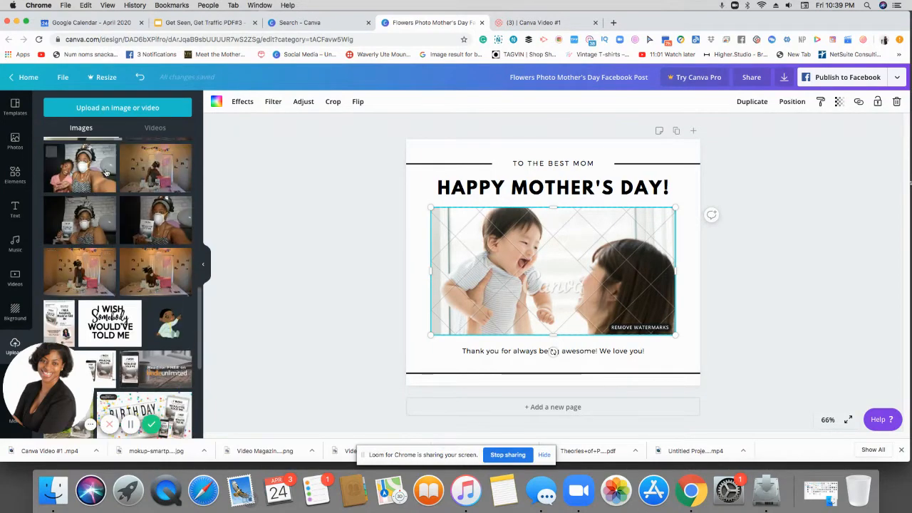
left_click_drag(82, 168, 517, 269)
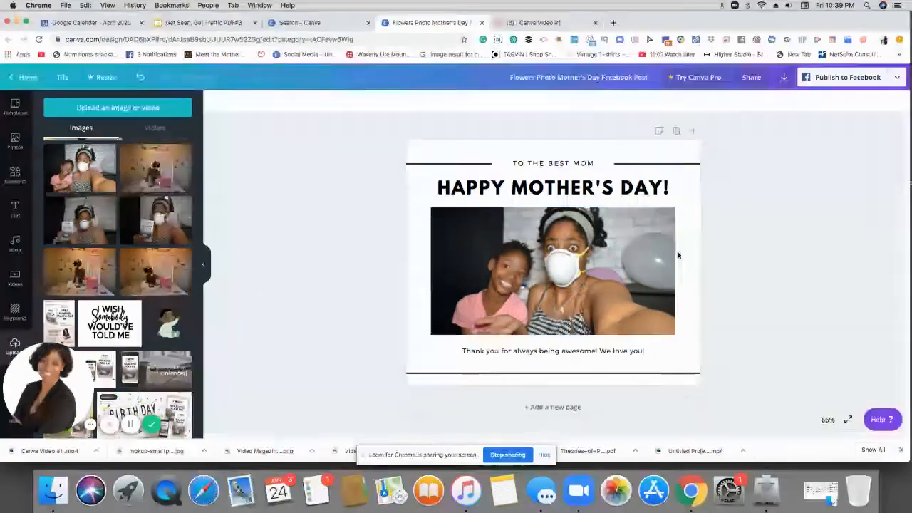
Replace the thank-you message below the photo with "#momlife"
left_click(567, 353)
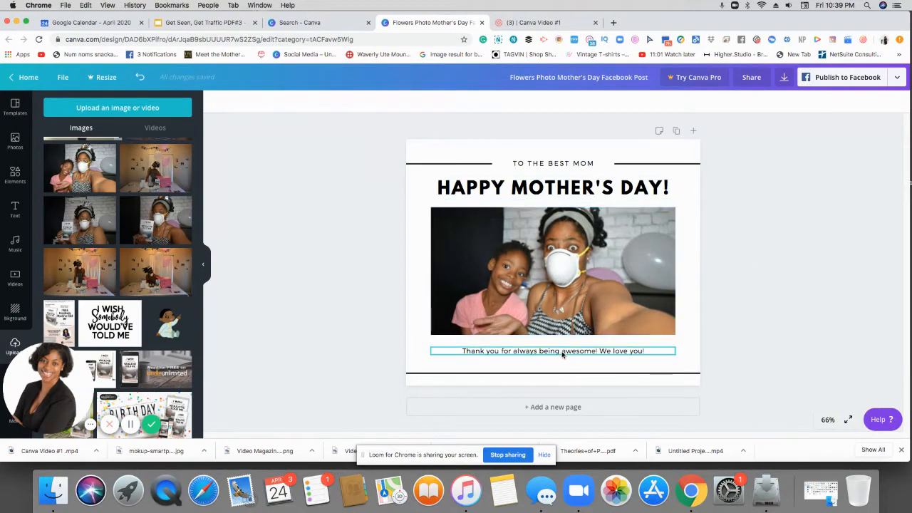
triple_click(614, 348)
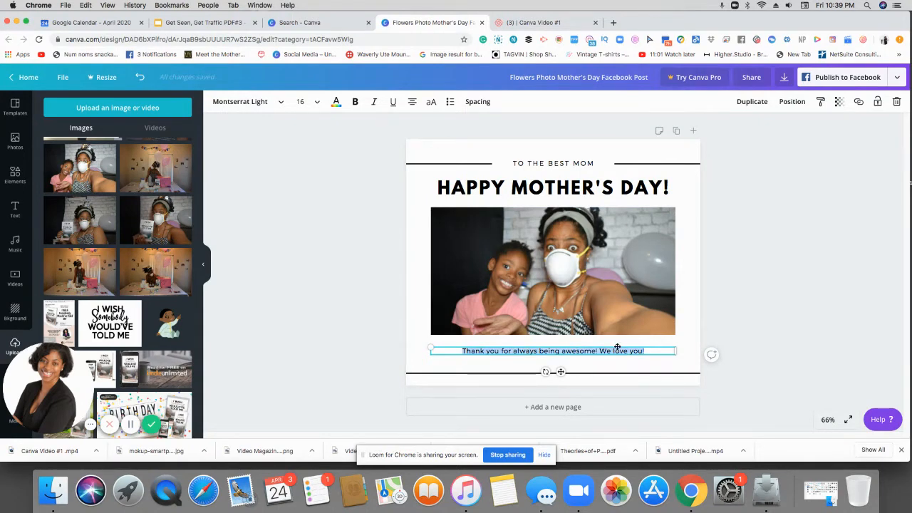
key("BackSpace")
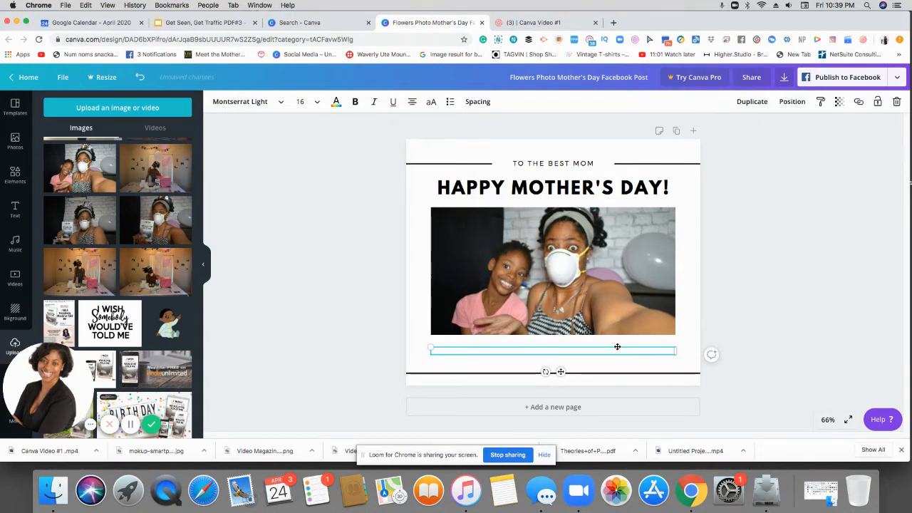
type("LOve")
type("ove")
type("om")
type("om")
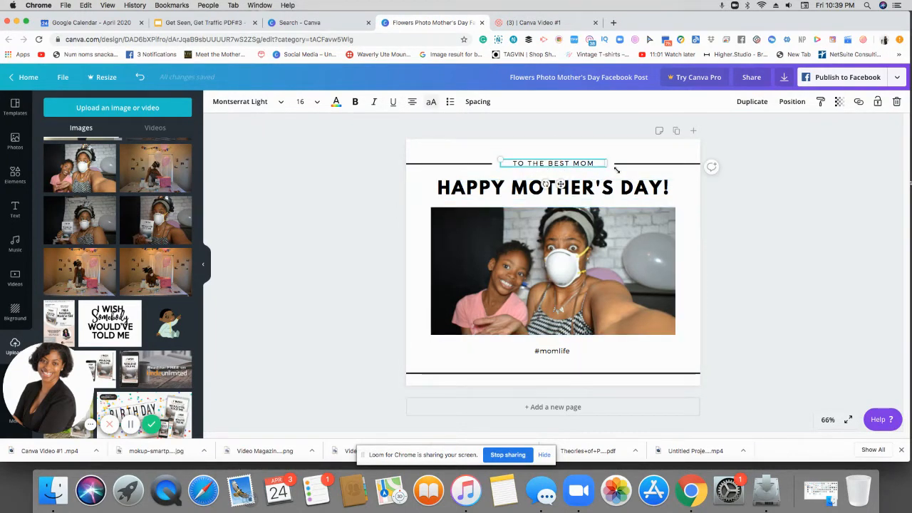
Try pink on the line to the right of "TO THE BEST MOM" and undo the colour change
left_click(647, 164)
left_click(214, 103)
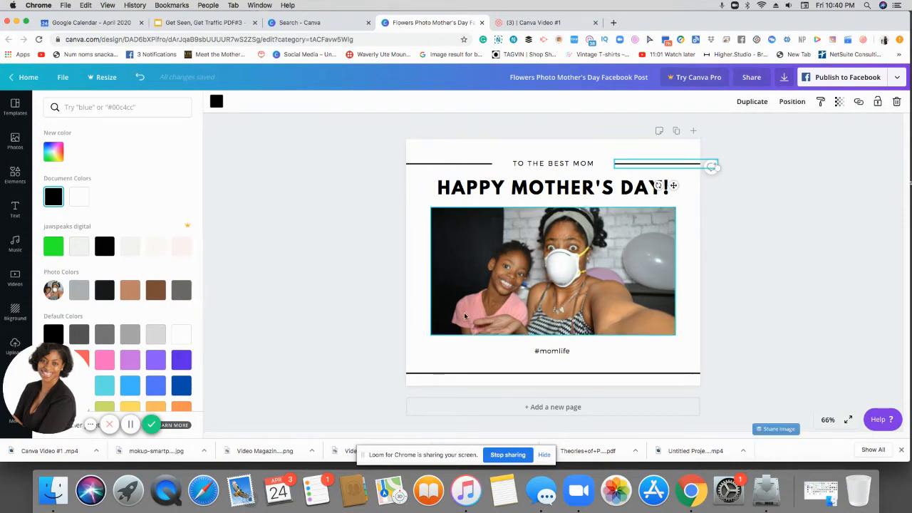
scroll(105, 335, "down", 1)
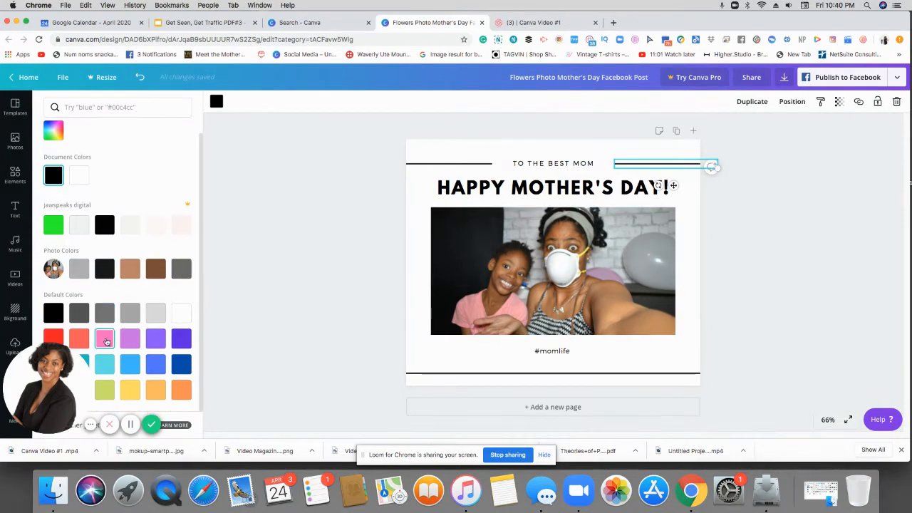
left_click(105, 339)
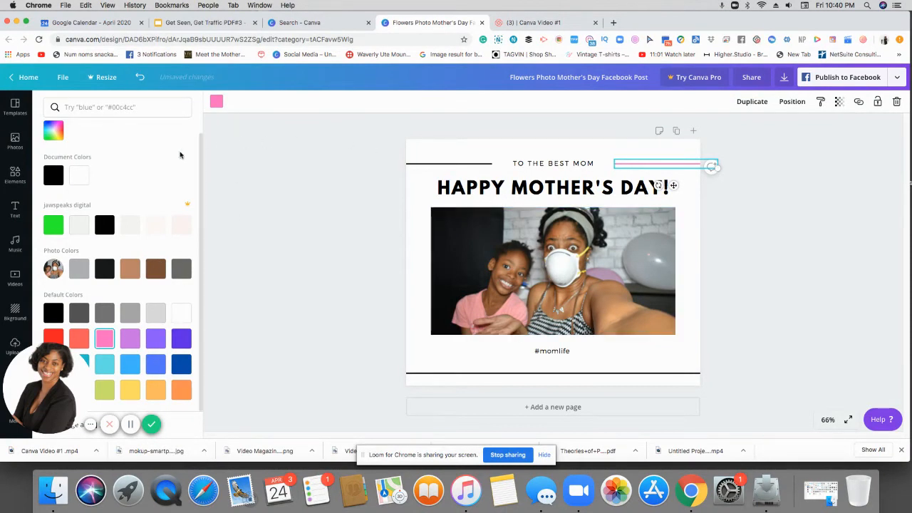
left_click(140, 77)
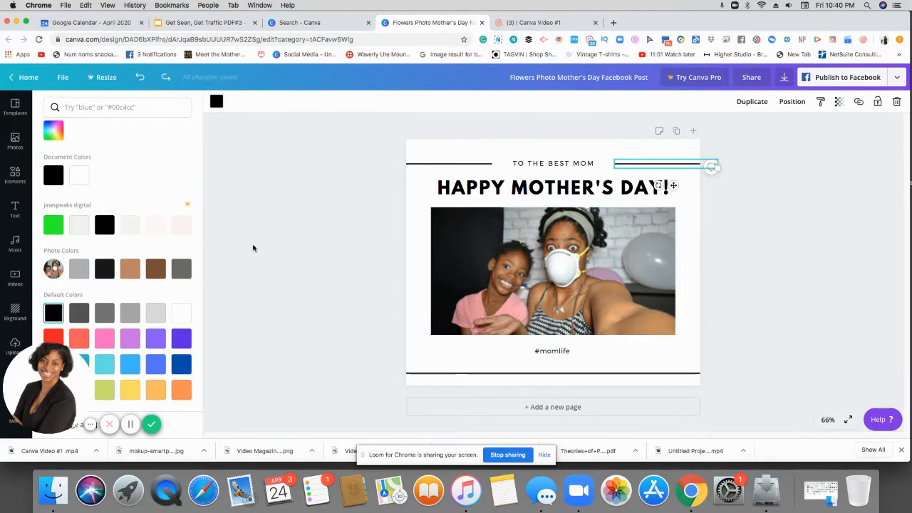
Browse the stickers among the design elements and add the yellow flowers sticker to the page
left_click(22, 215)
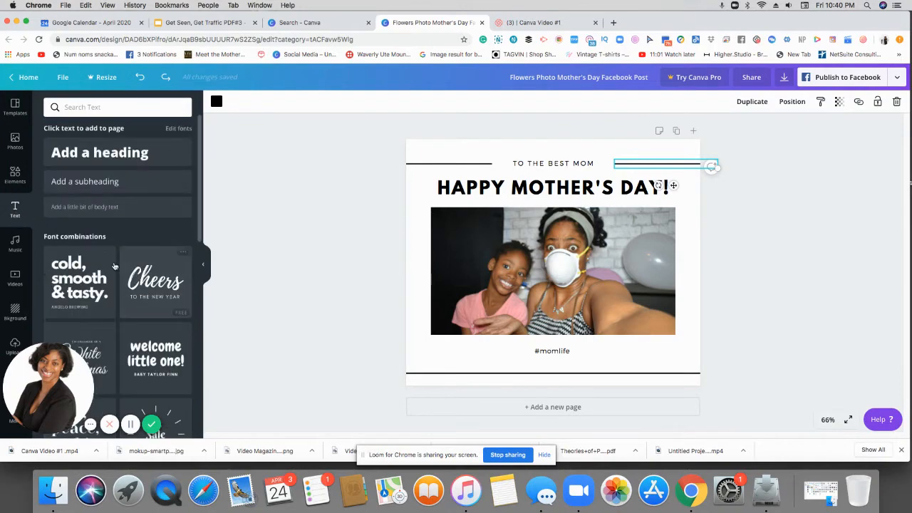
left_click(16, 178)
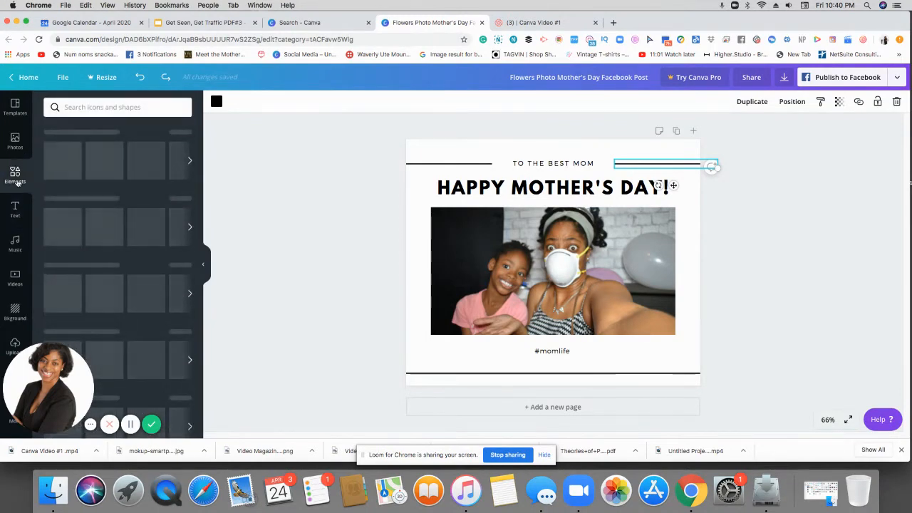
scroll(79, 217, "down", 5)
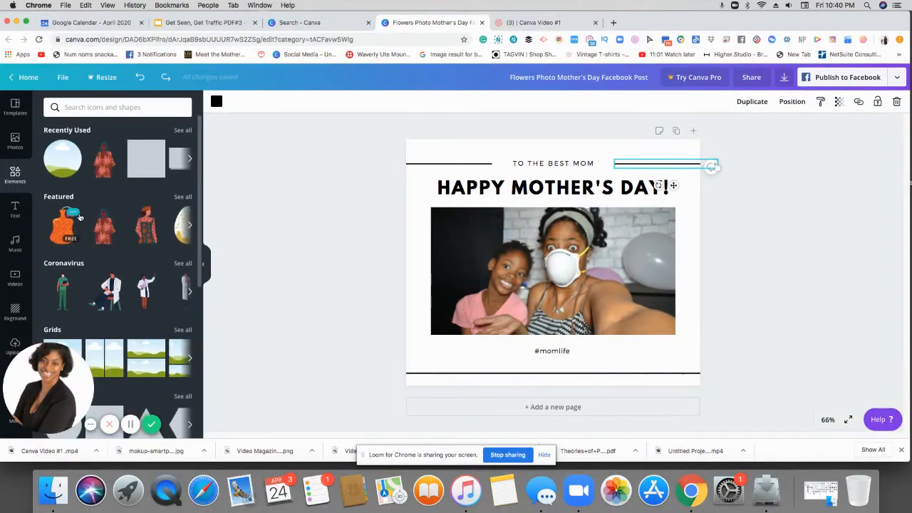
scroll(79, 216, "down", 4)
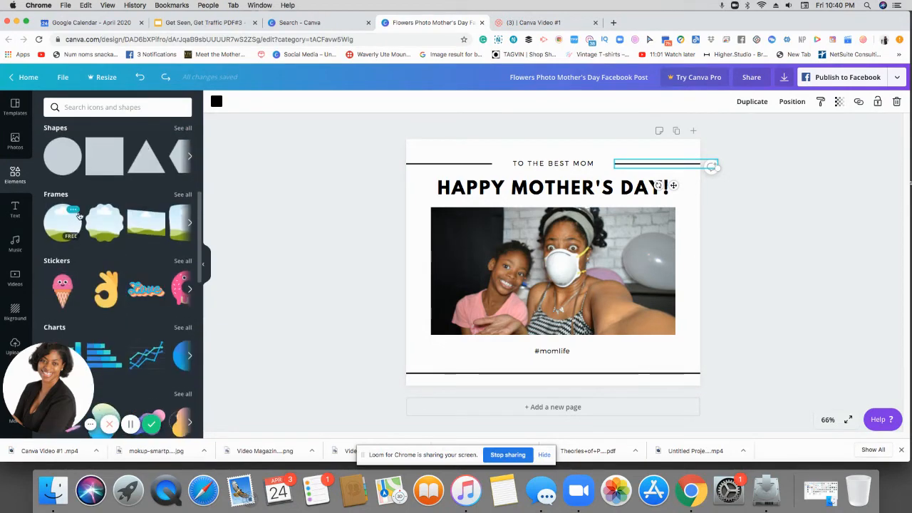
scroll(136, 230, "up", 1)
scroll(174, 217, "down", 4)
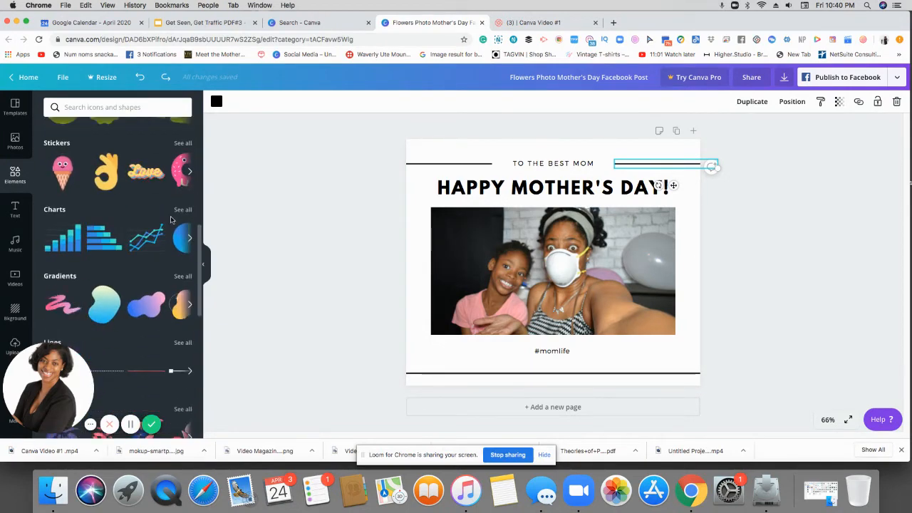
scroll(171, 217, "up", 4)
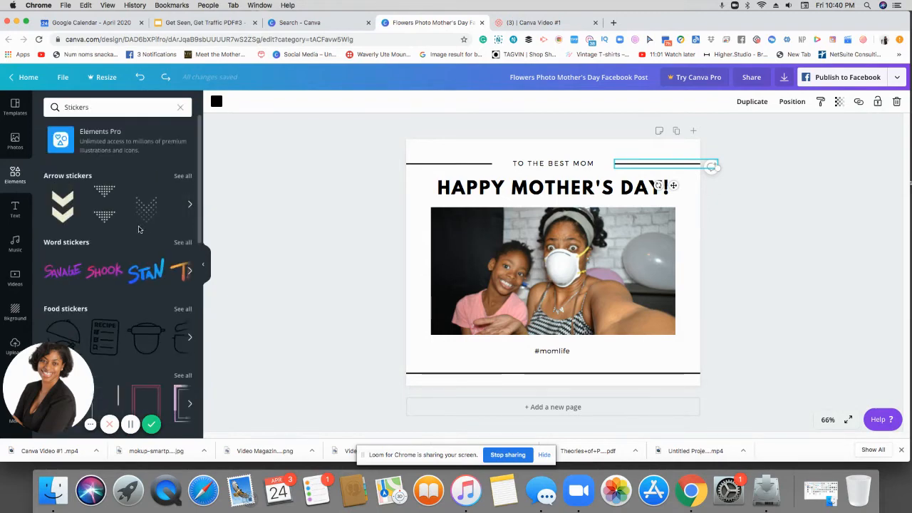
scroll(138, 226, "down", 2)
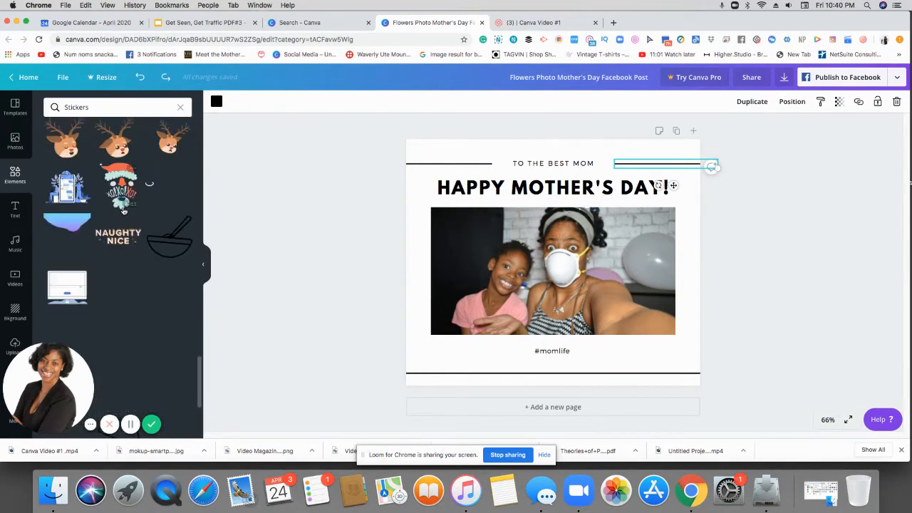
scroll(122, 210, "down", 5)
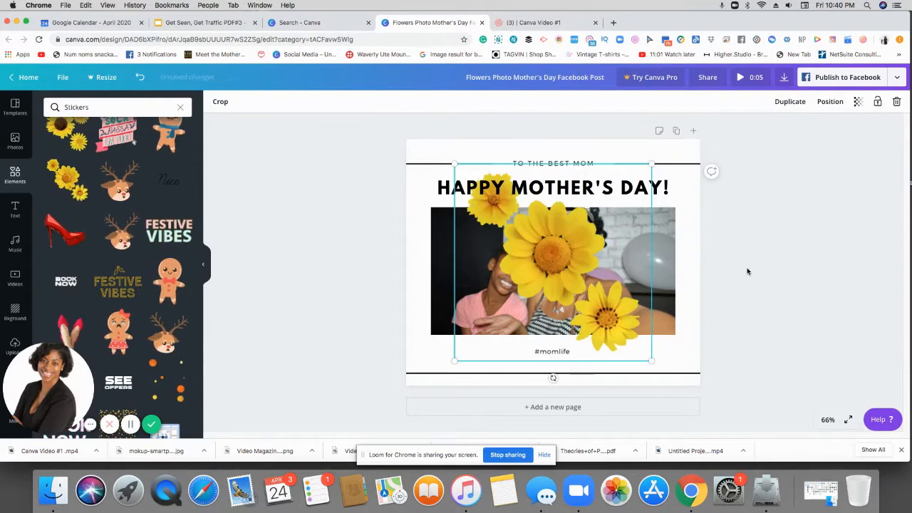
Shrink the yellow flowers sticker and place it over the photo's lower-left corner
left_click_drag(581, 293, 528, 310)
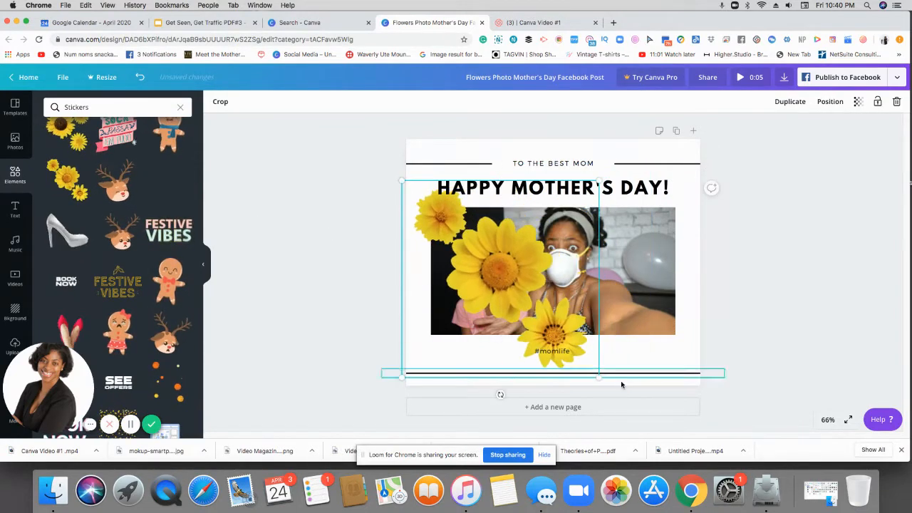
left_click_drag(597, 376, 455, 352)
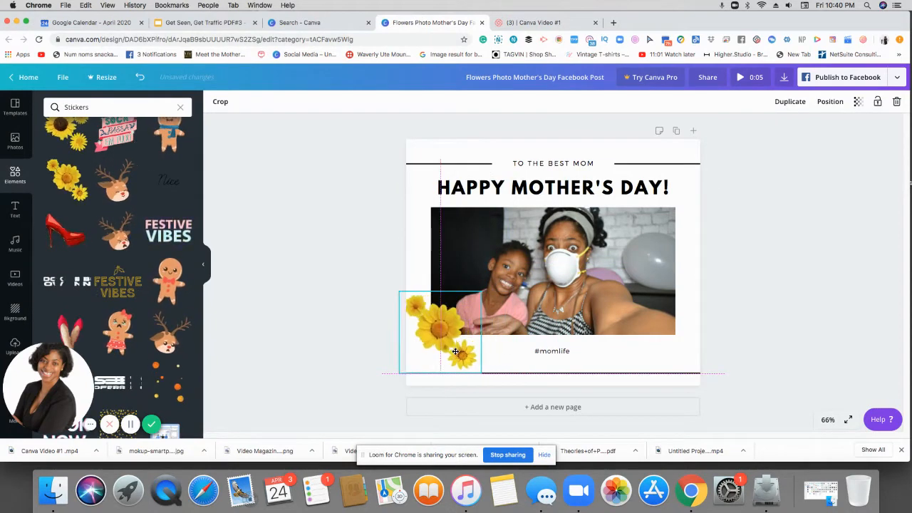
left_click(648, 355)
left_click(790, 340)
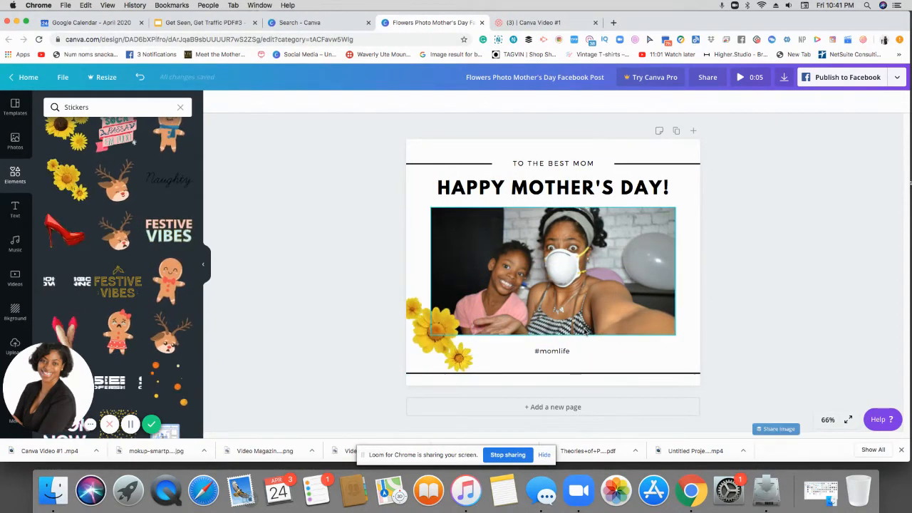
left_click(462, 356)
left_click(464, 367)
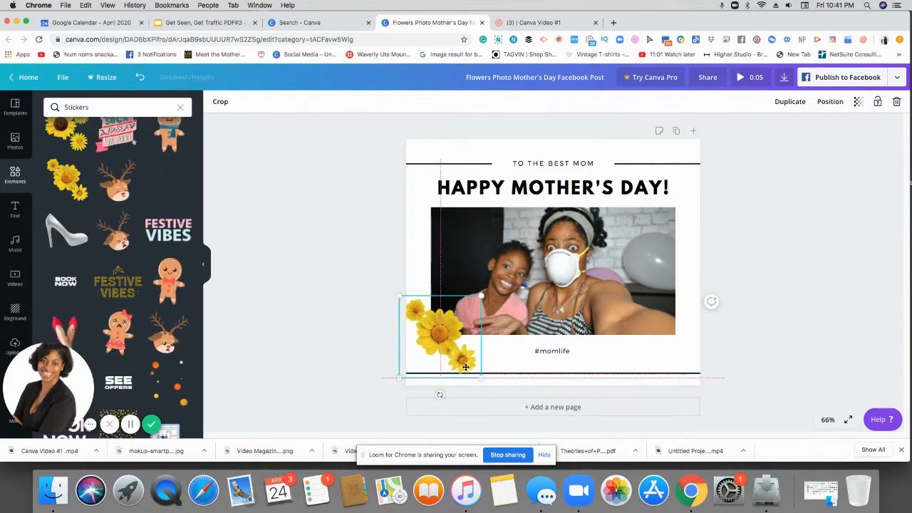
left_click(735, 332)
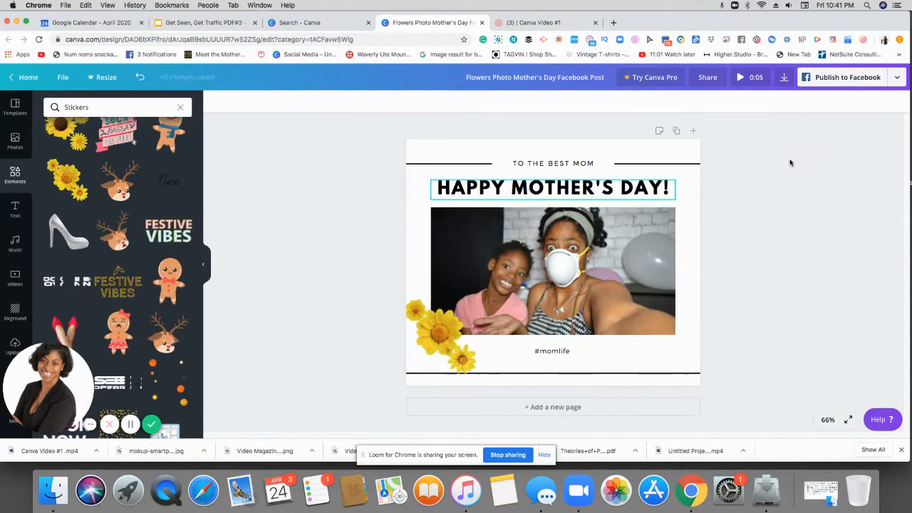
Check the download file type offered for the animated design and delete the yellow flowers sticker
left_click(784, 78)
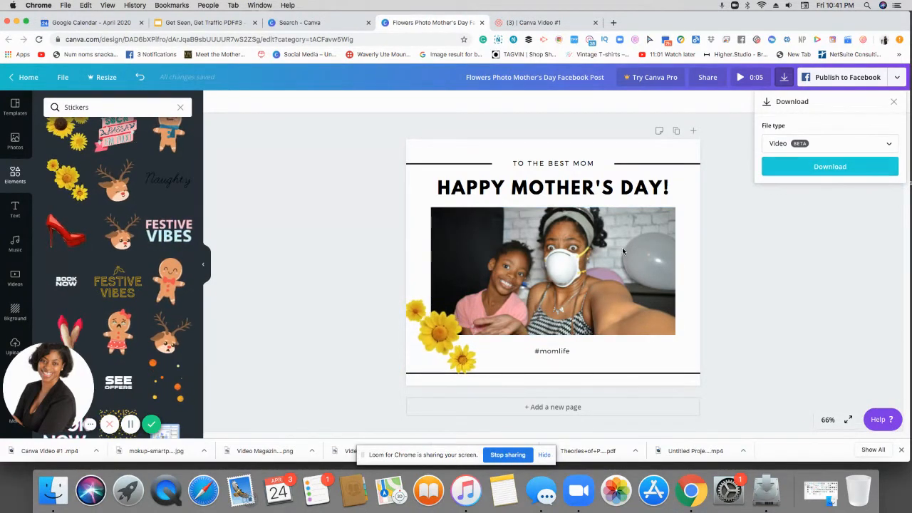
left_click(442, 342)
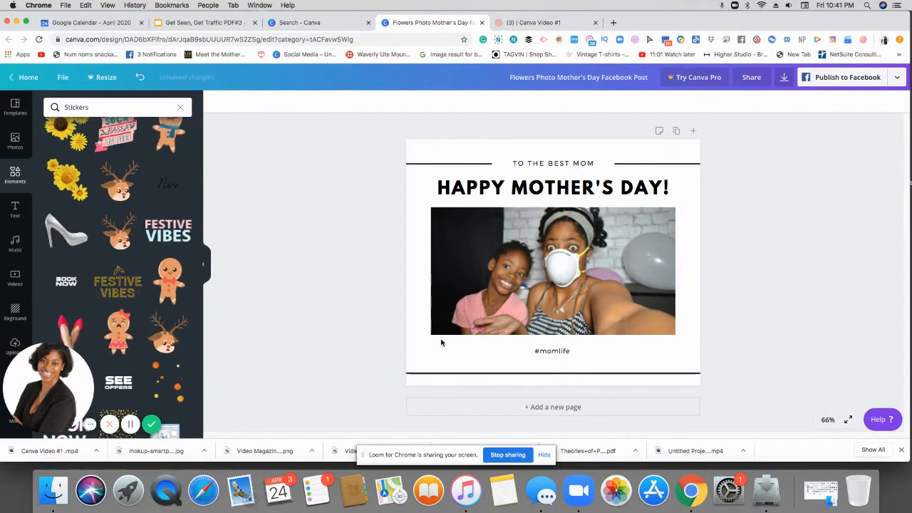
Review the available download file types and open the design's title for editing
left_click(786, 78)
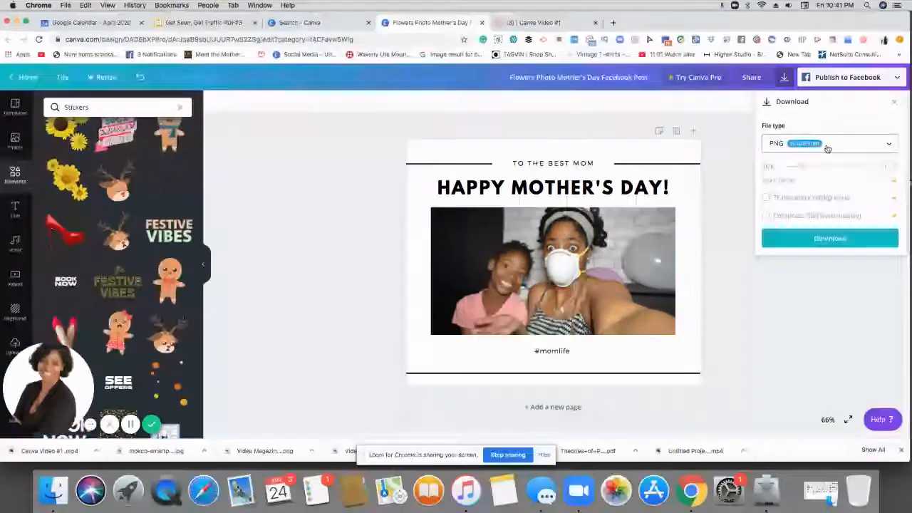
left_click(828, 147)
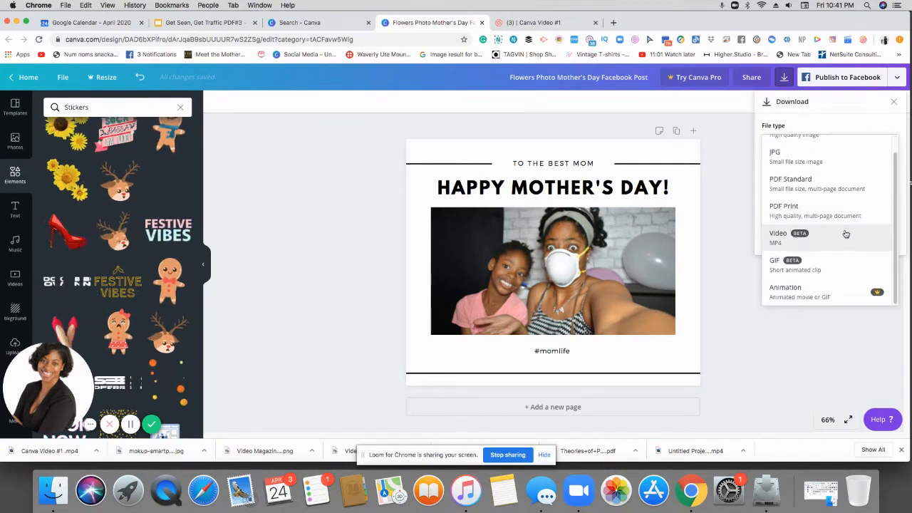
left_click(730, 190)
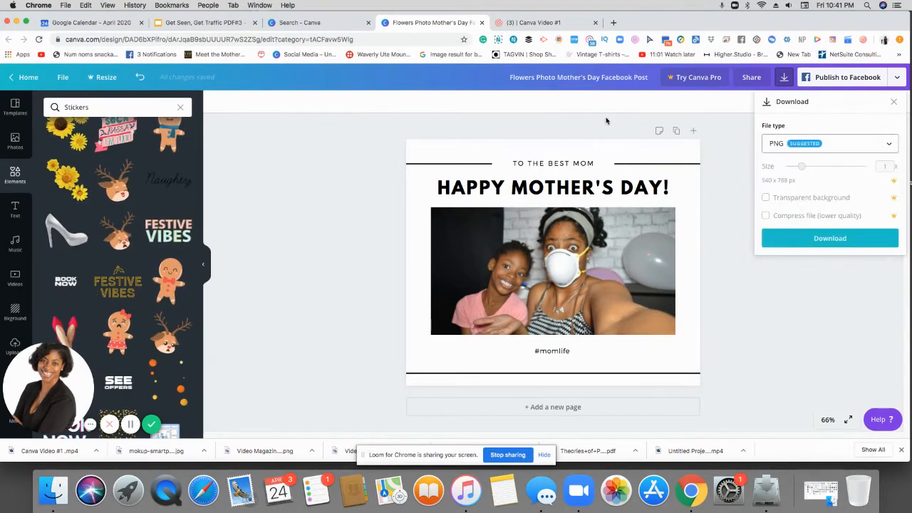
left_click_drag(529, 77, 653, 78)
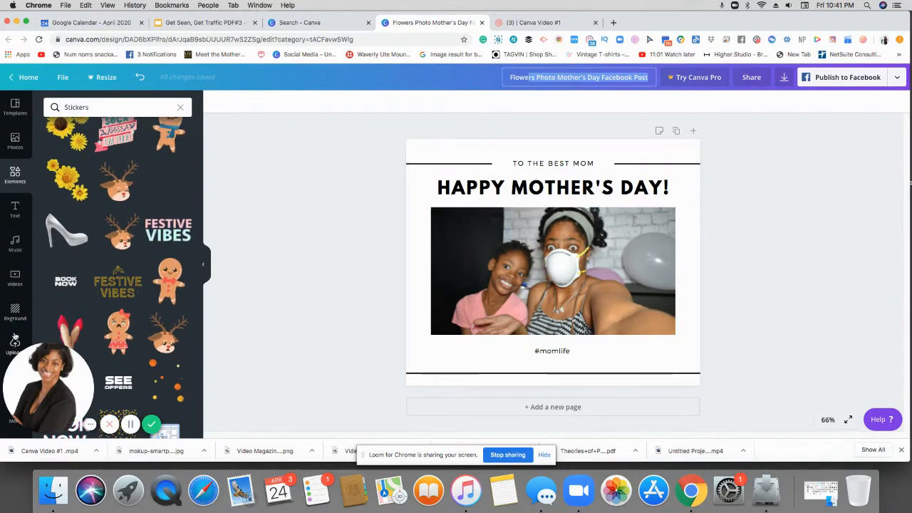
Apply the pink petal template reading "to the greatest mom I could ever have asked for" to the page
left_click(23, 109)
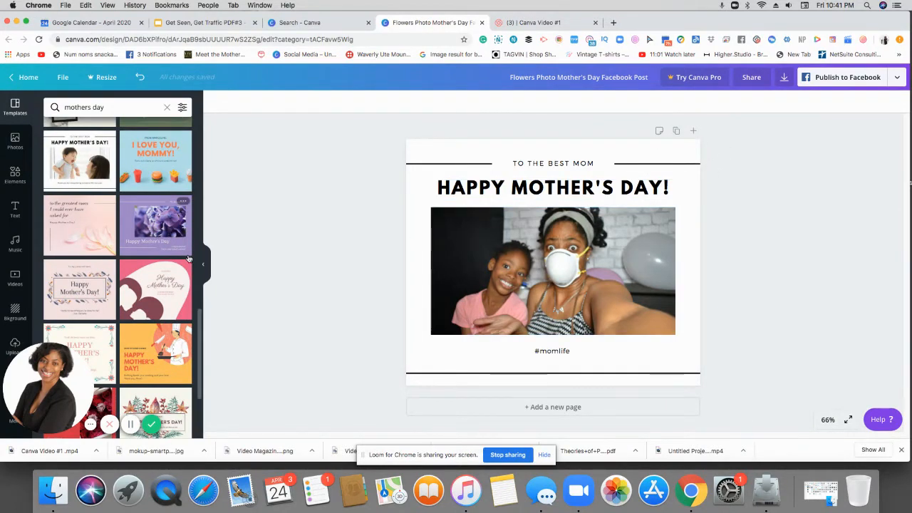
left_click(83, 235)
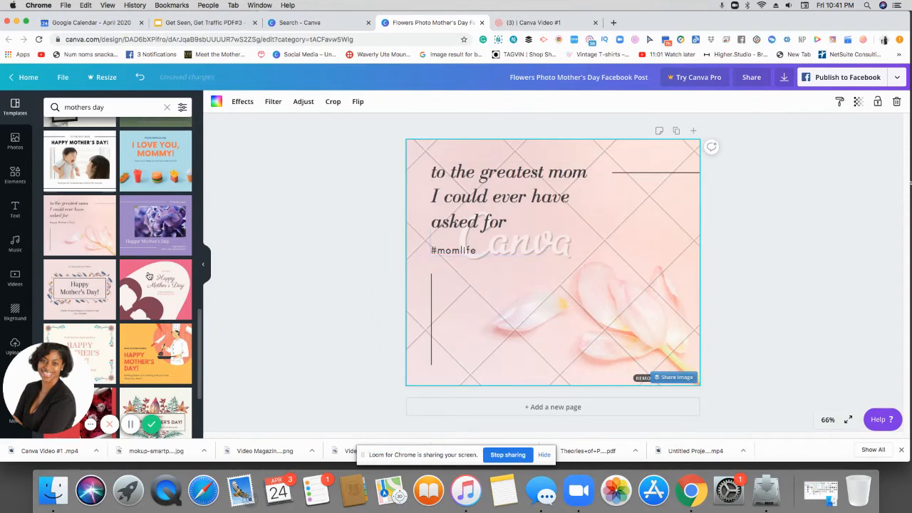
Apply the "Happy Mother's Day" template with the colourful floral border and green script text to the page
scroll(106, 274, "down", 6)
scroll(106, 274, "down", 6)
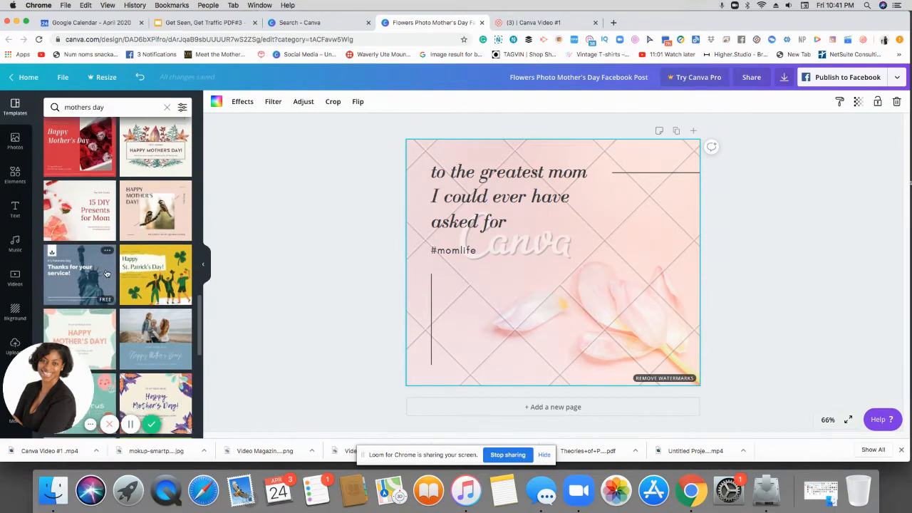
scroll(107, 274, "down", 4)
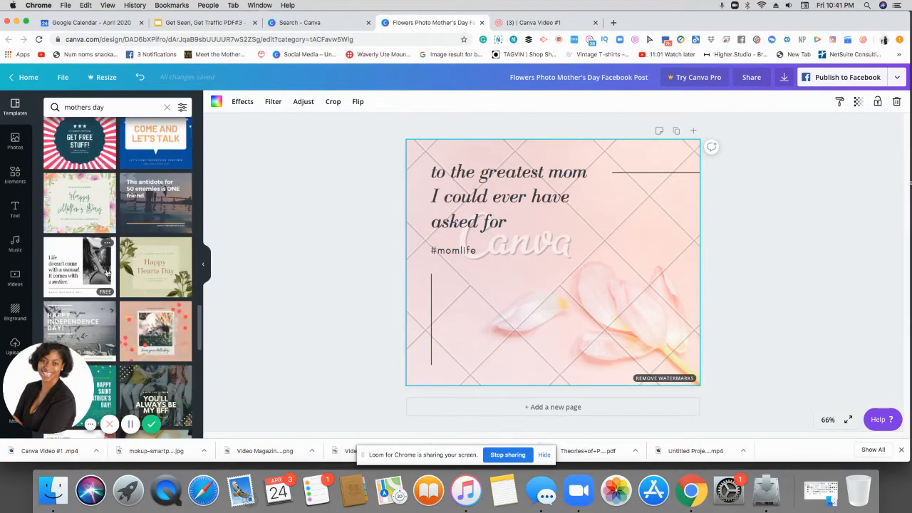
scroll(107, 274, "down", 1)
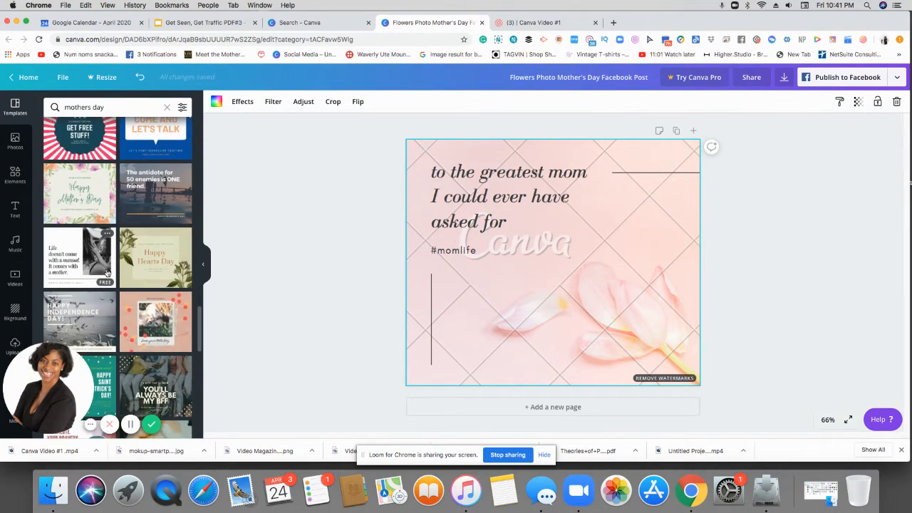
left_click(104, 220)
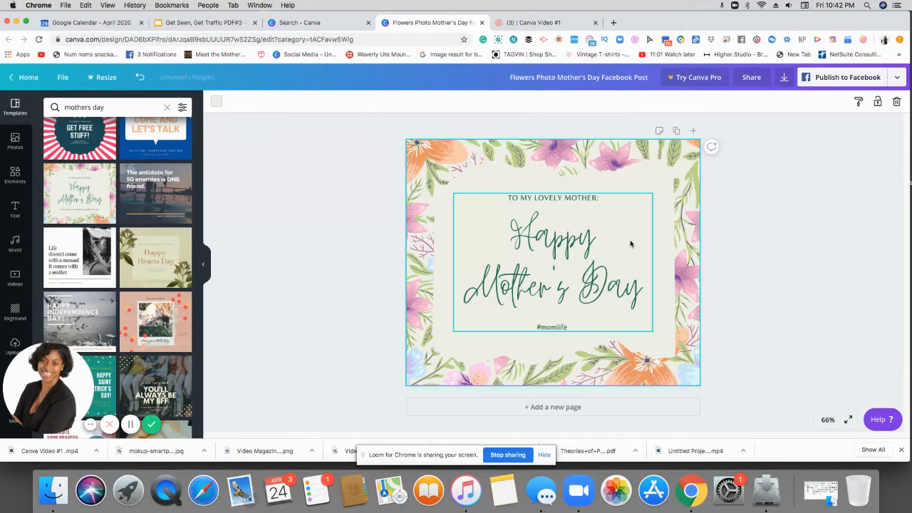
Replace the "TO MY LOVELY MOTHER:" line above the heading with "LOVE YA MAMA'S!"
left_click(573, 201)
double_click(575, 197)
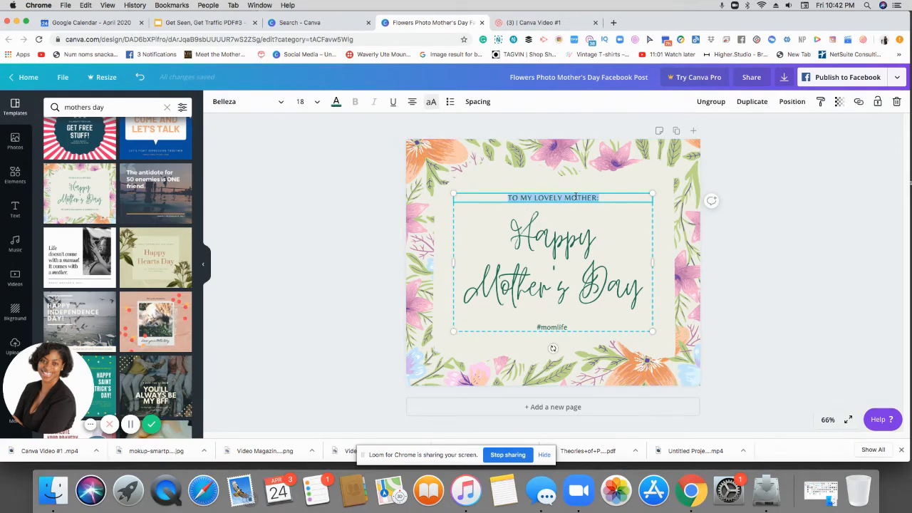
type("LOVE YA")
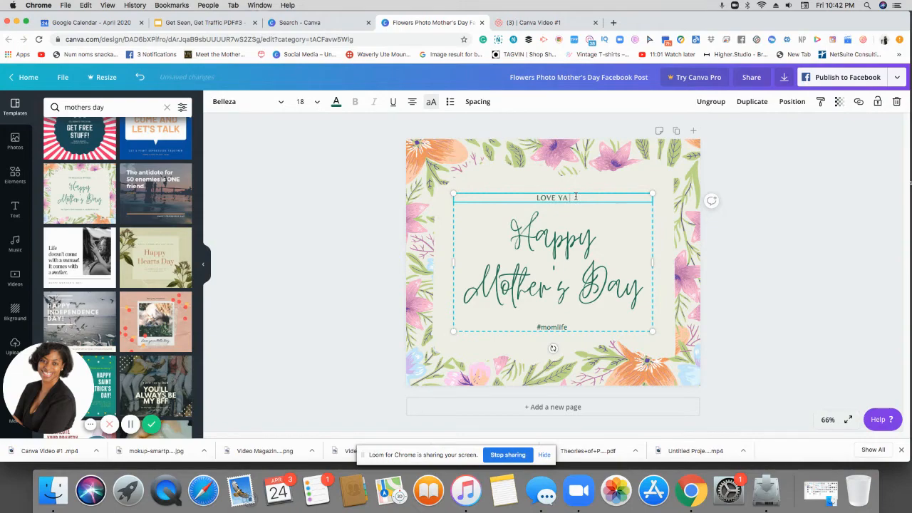
type(" MAMA'S!")
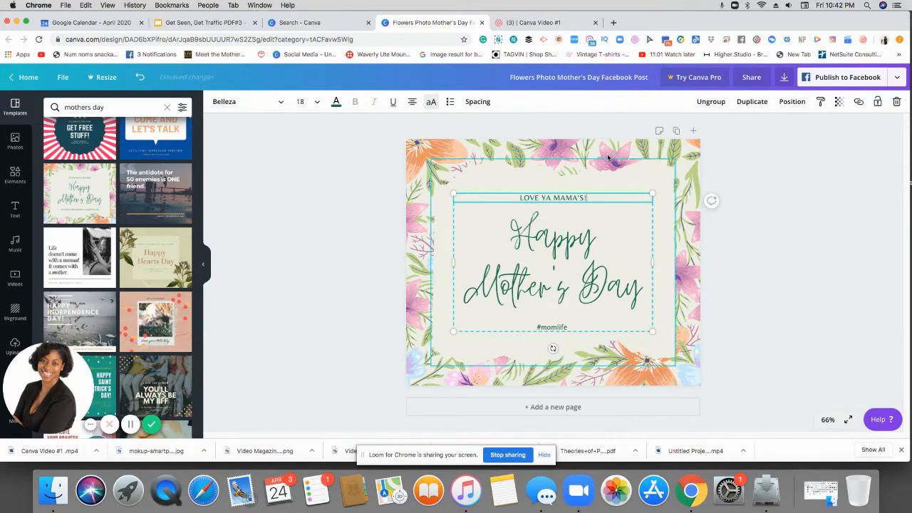
left_click(499, 184)
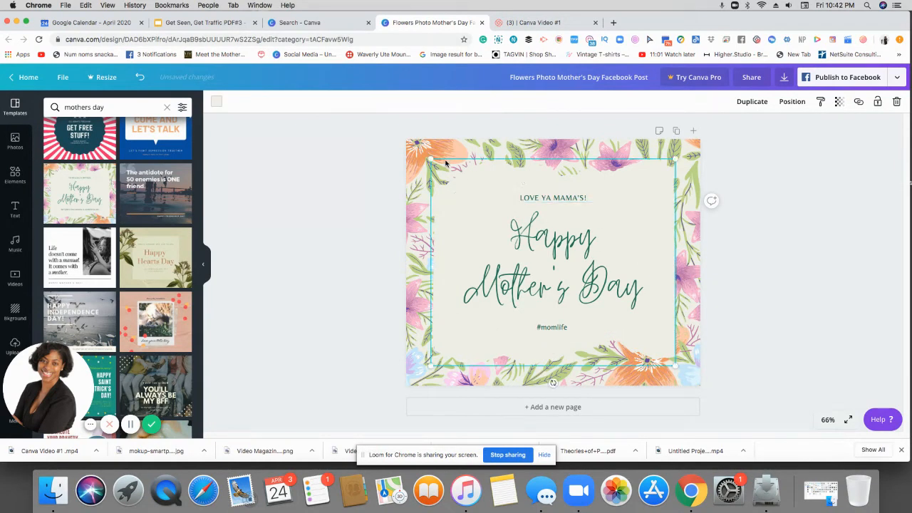
Recolour the "Happy Mother's Day" script heading with the default pink and deselect the text
left_click(582, 252)
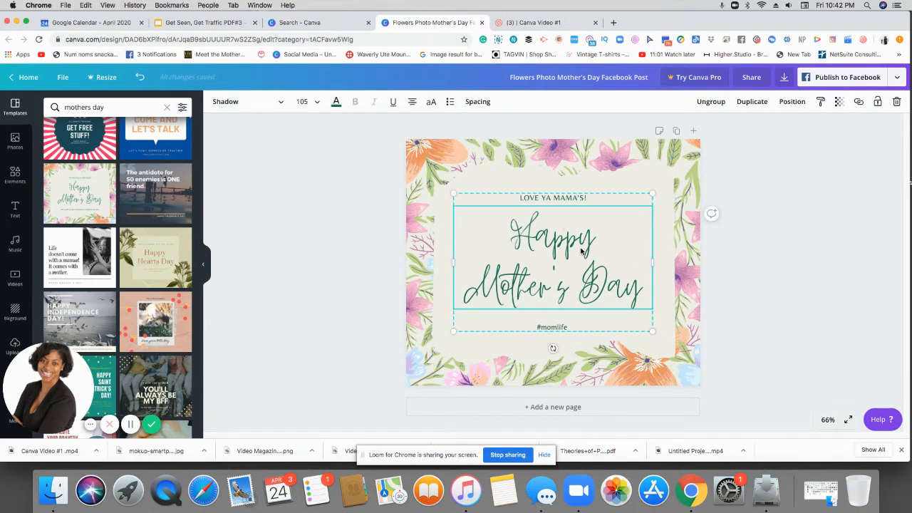
left_click(336, 102)
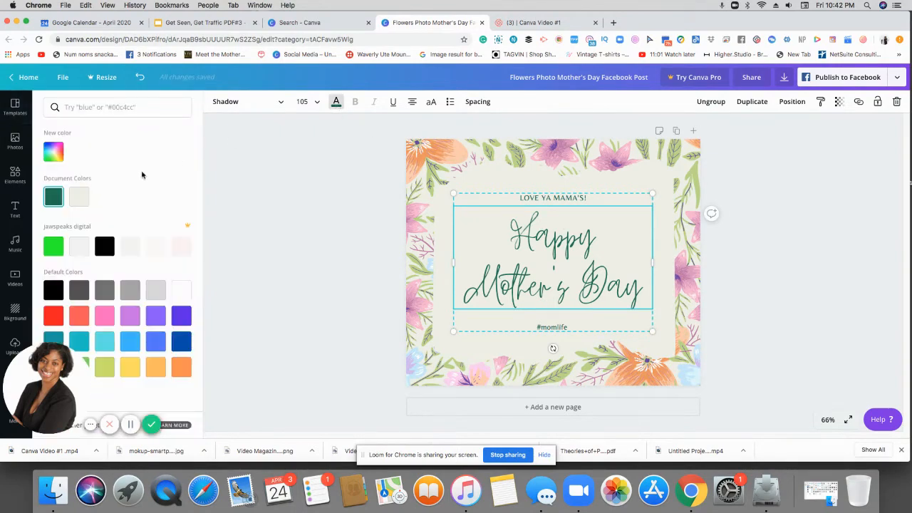
left_click(105, 315)
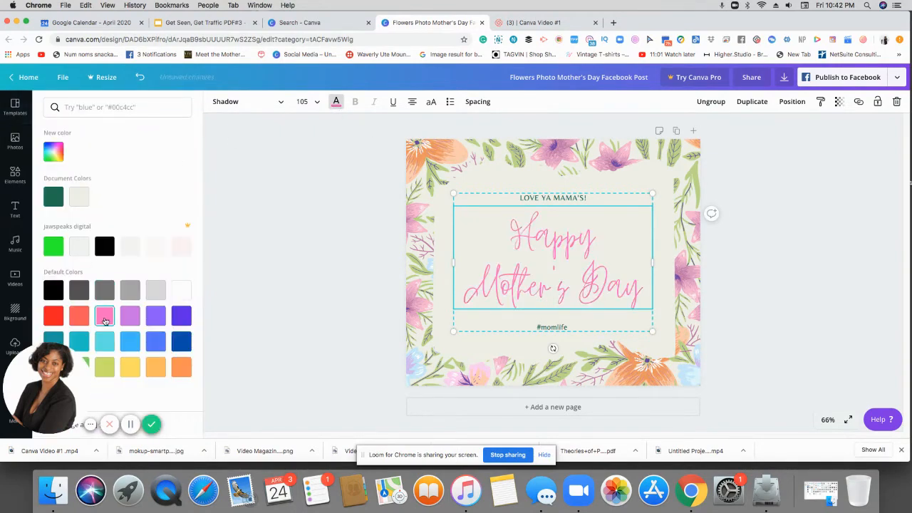
left_click(421, 313)
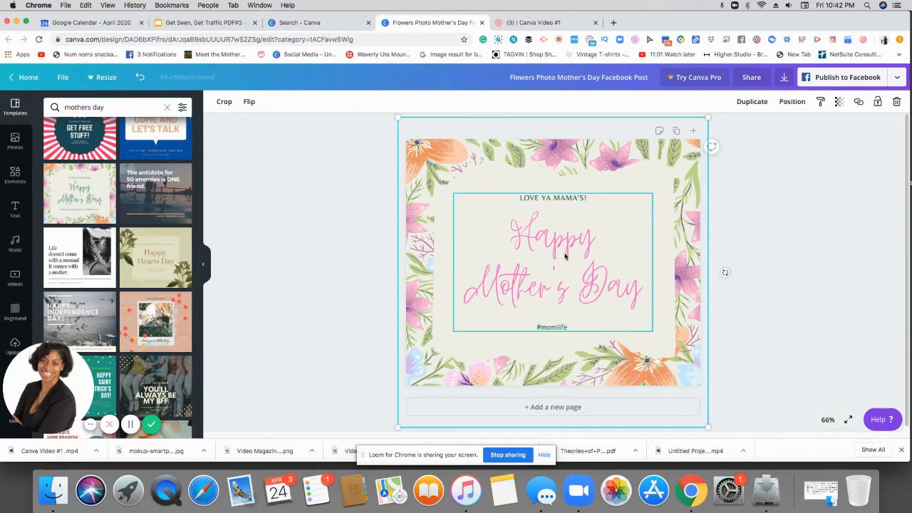
Try the League Gothic font on the "LOVE YA MAMA'S!" line and undo the font change
left_click(576, 203)
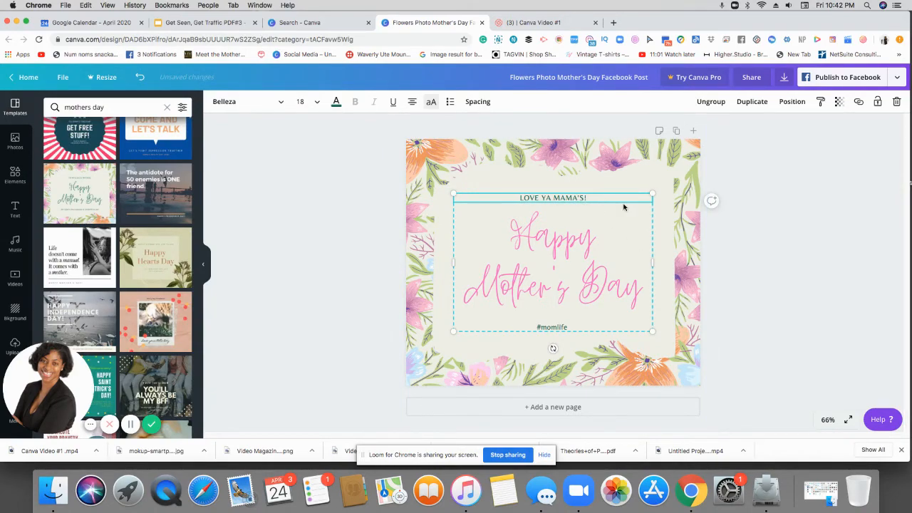
left_click(245, 102)
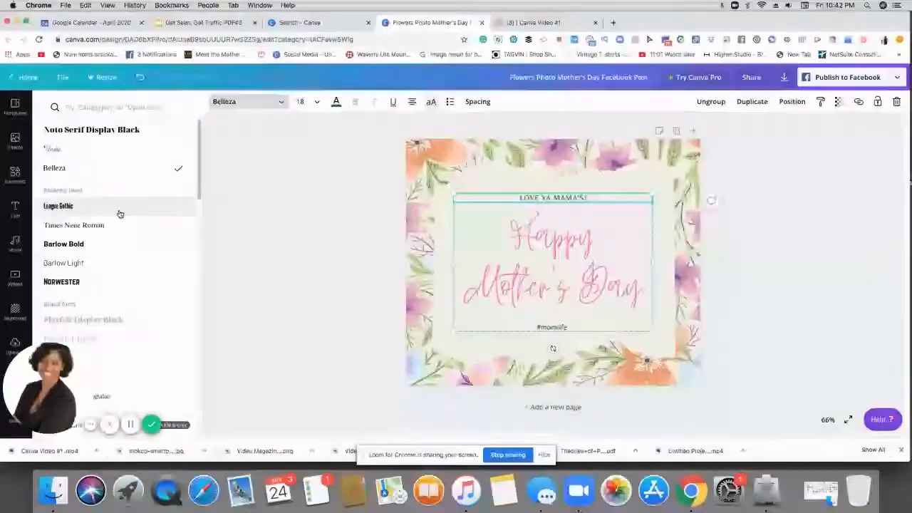
left_click(119, 211)
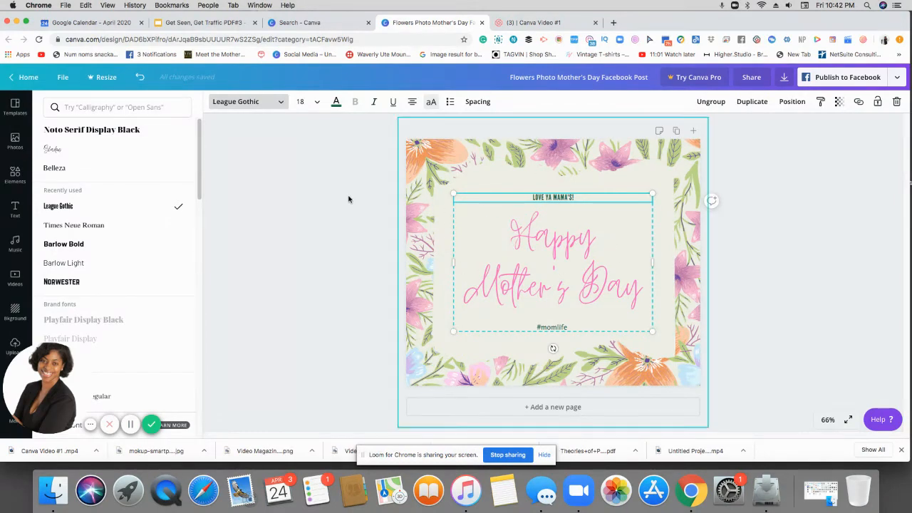
left_click(146, 78)
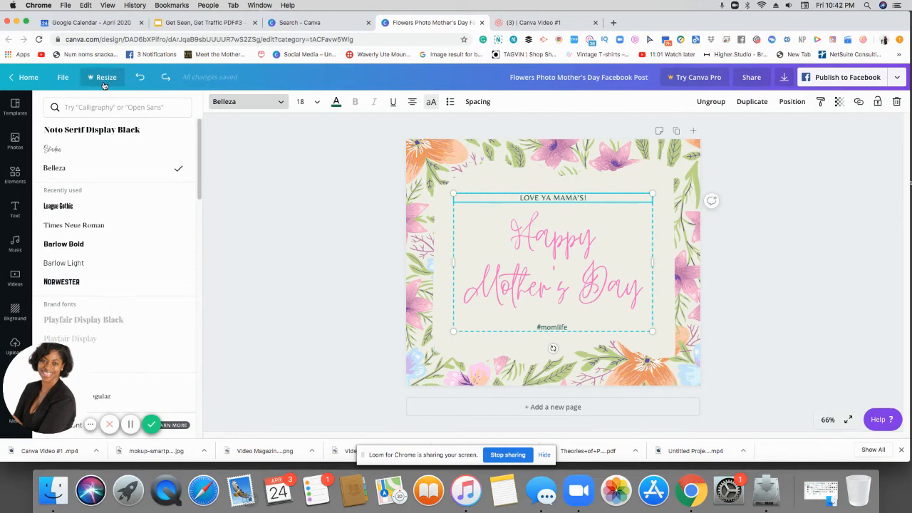
Review the Pro trial offer for resizing the design to other social formats and dismiss it
left_click(103, 82)
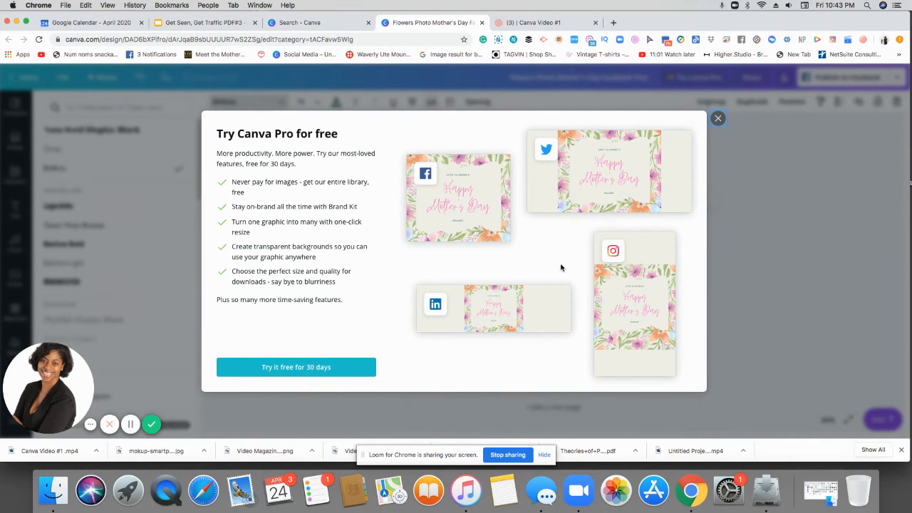
left_click(718, 118)
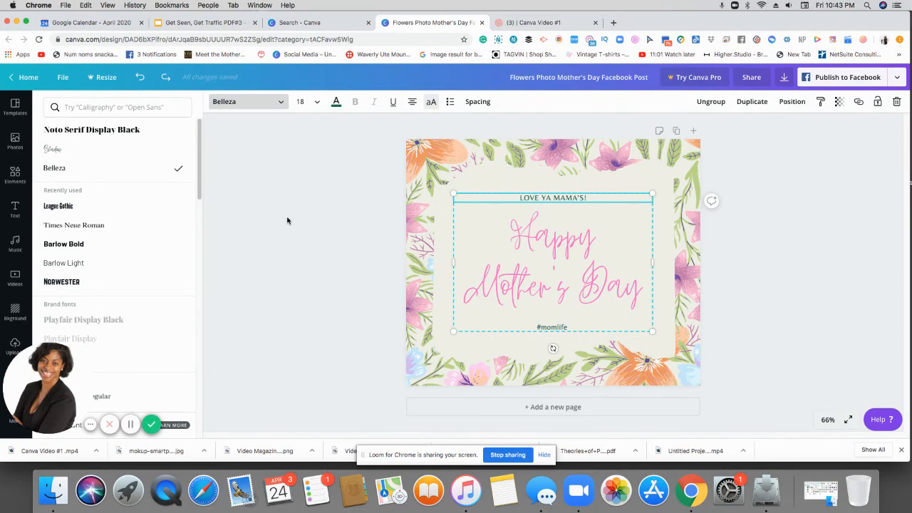